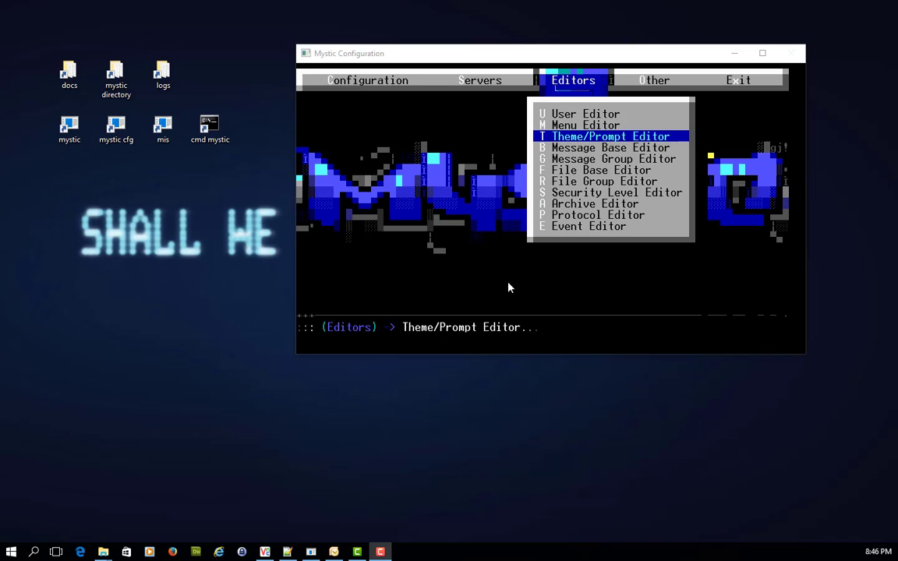
Step: Open the default theme in the Theme/Prompt Editor and start editing its file name field
click(560, 188)
key(Return)
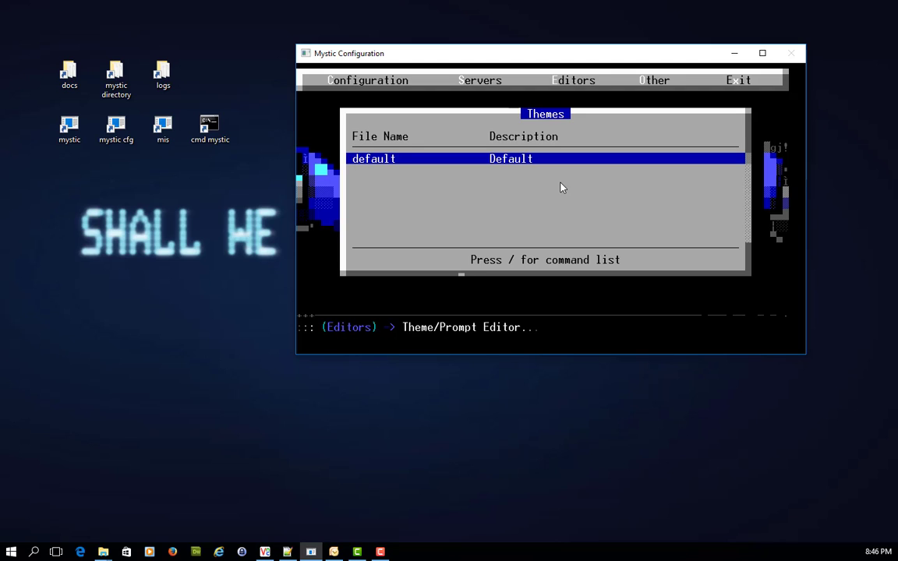
key(Return)
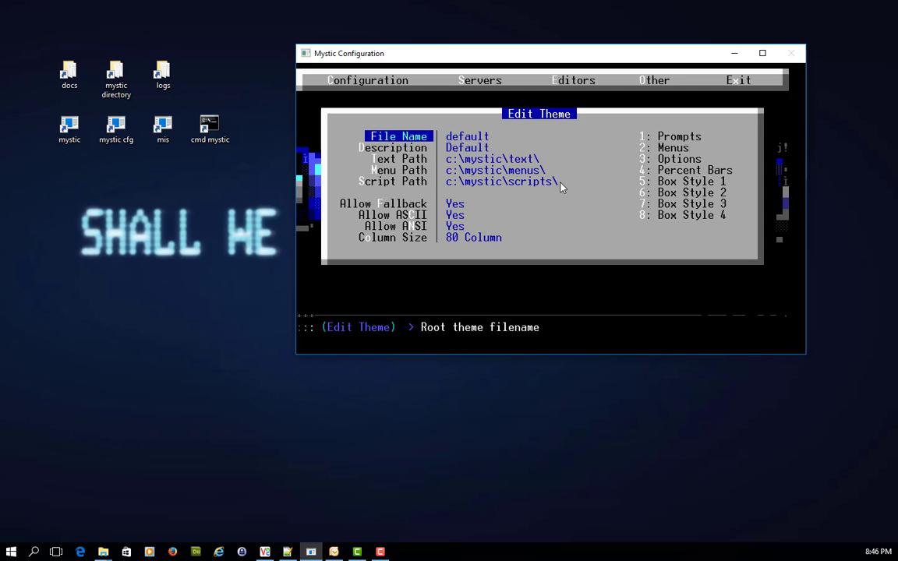
key(Return)
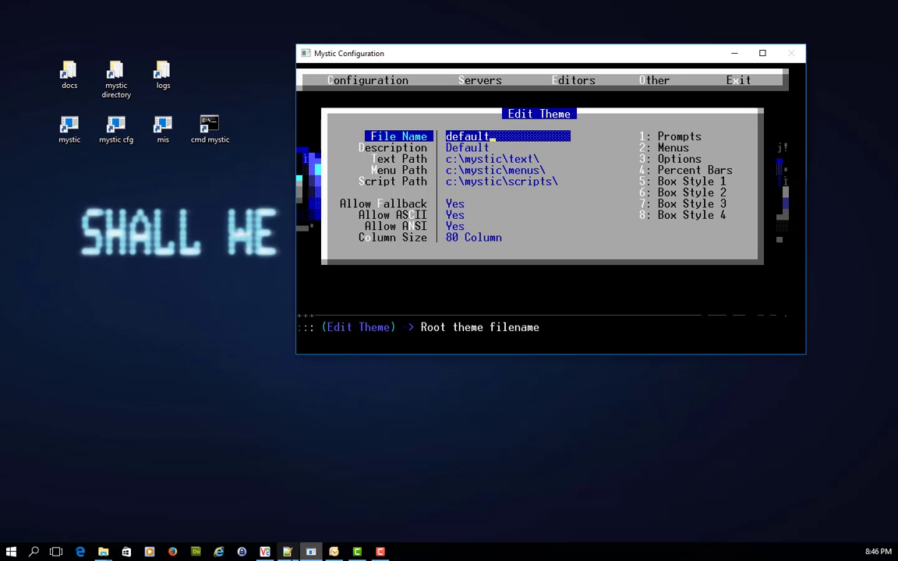
Step: Switch to File Explorer's C:\mystic\data folder, select the default text file, and view default.txt in Notepad++
click(104, 552)
click(302, 490)
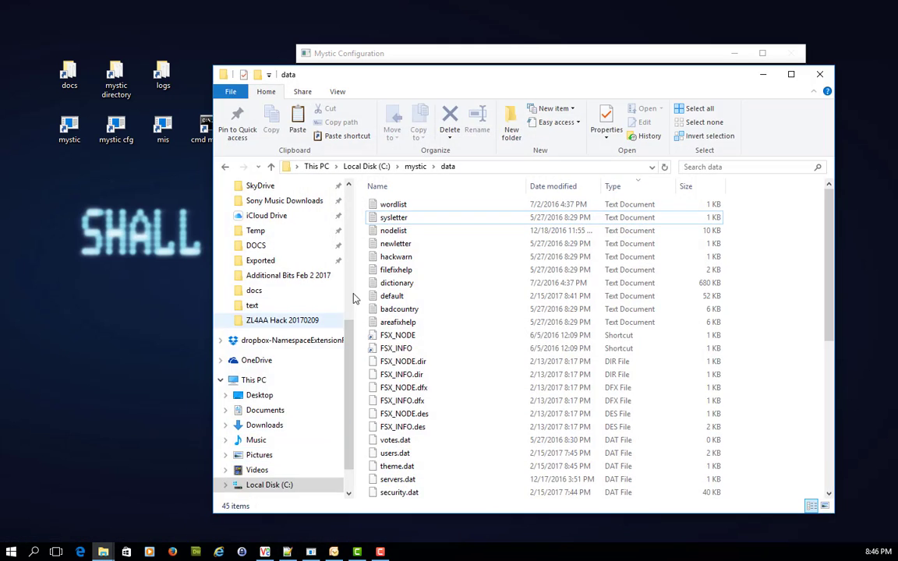
click(476, 304)
double_click(476, 304)
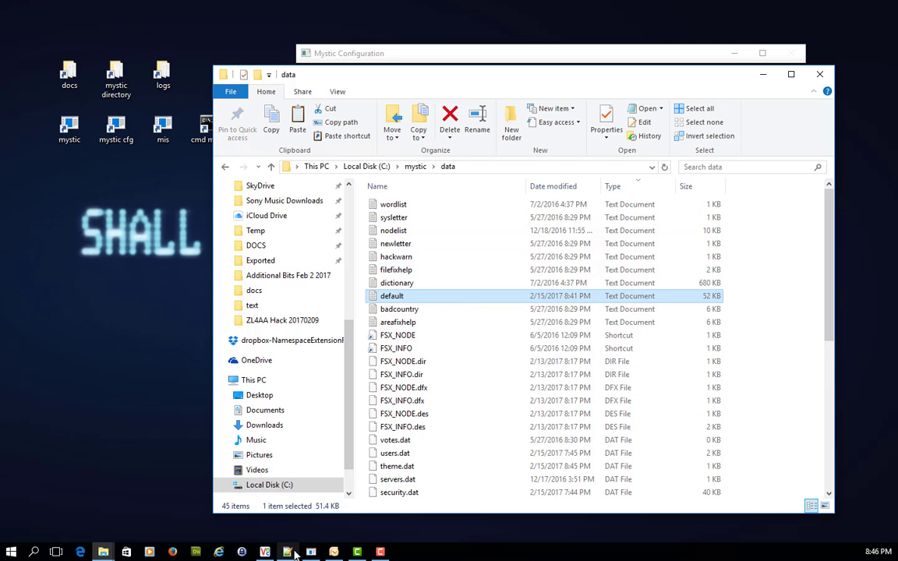
scroll(347, 272, down, 4)
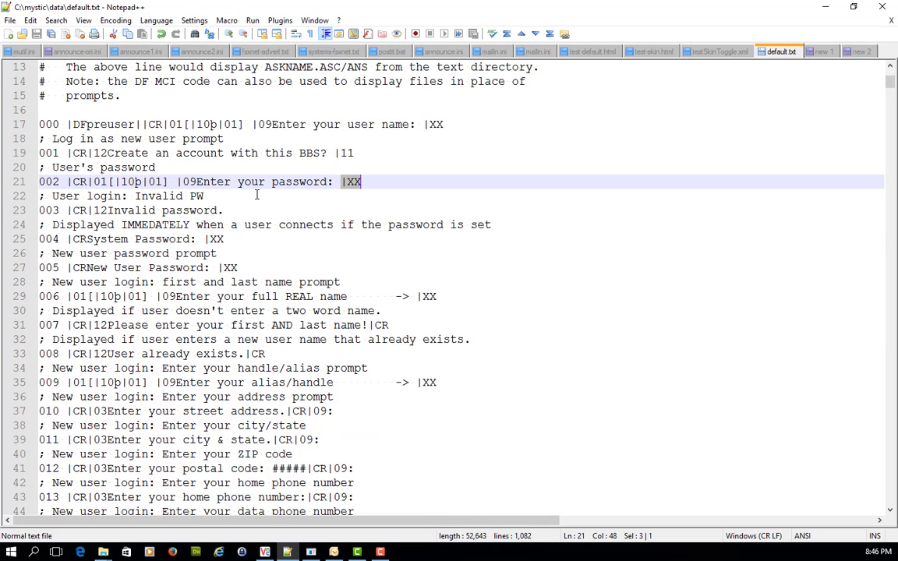
Step: Examine the comment lines in default.txt that describe the user password, new user password and invalid password prompts
click(40, 168)
drag(40, 168, 177, 172)
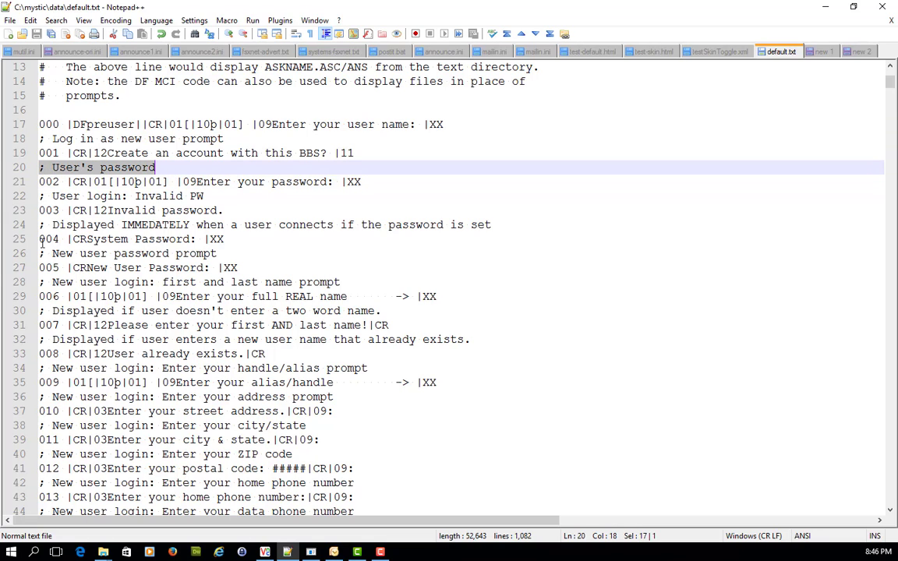
drag(40, 254, 239, 254)
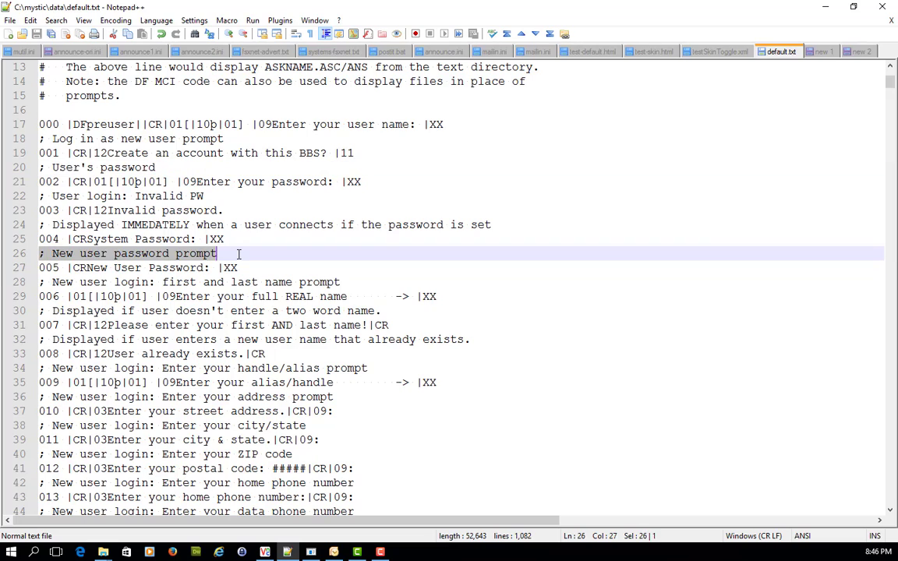
click(47, 196)
key(Home)
key(shift+Right)
key(shift+Right)
key(shift+Right)
key(shift+Right)
key(shift+Right)
key(shift+Right)
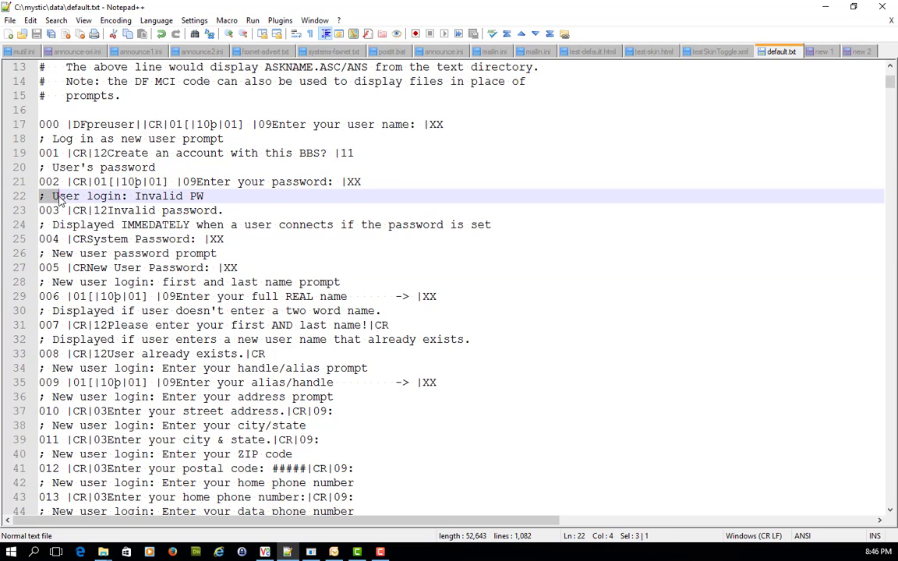
click(51, 199)
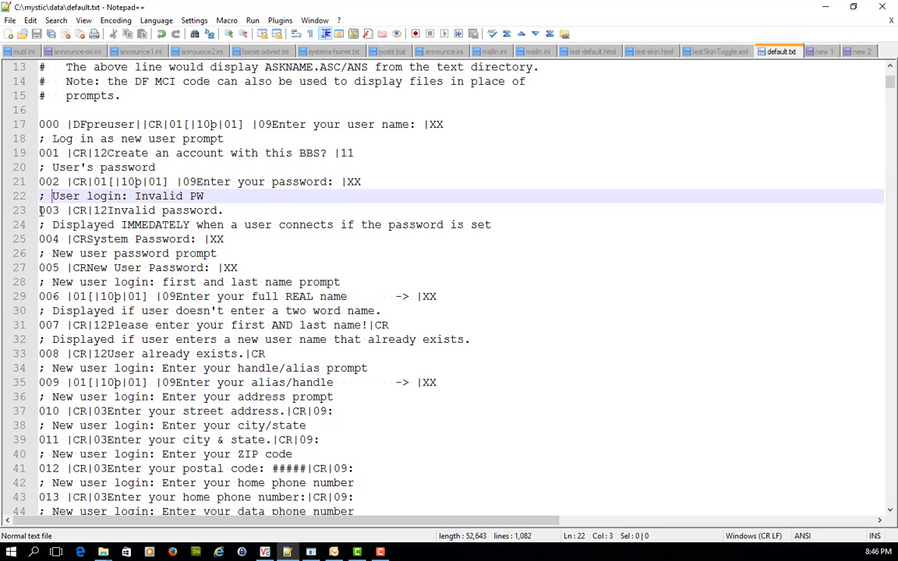
Step: Examine prompt 003 in default.txt: its |CR code, |12 colour code and message text
double_click(78, 210)
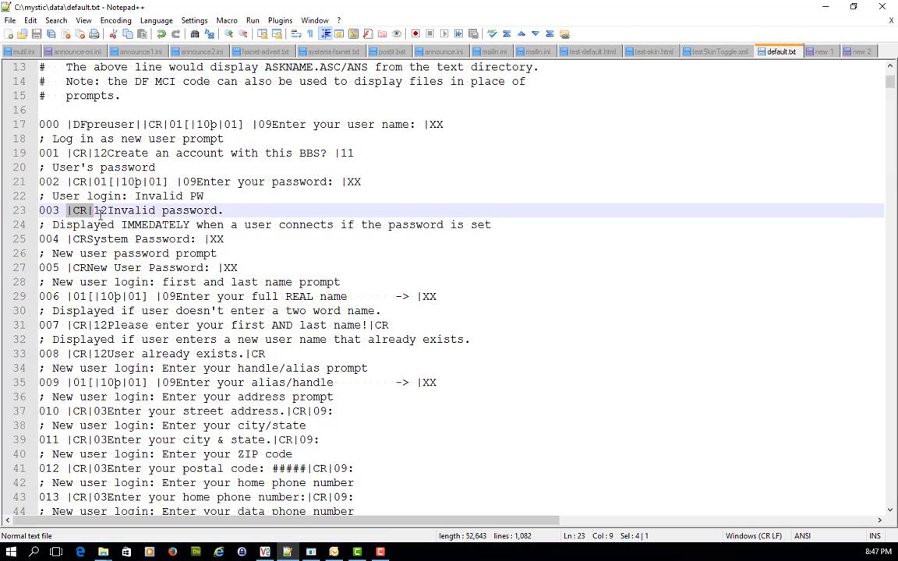
click(101, 210)
drag(87, 210, 106, 211)
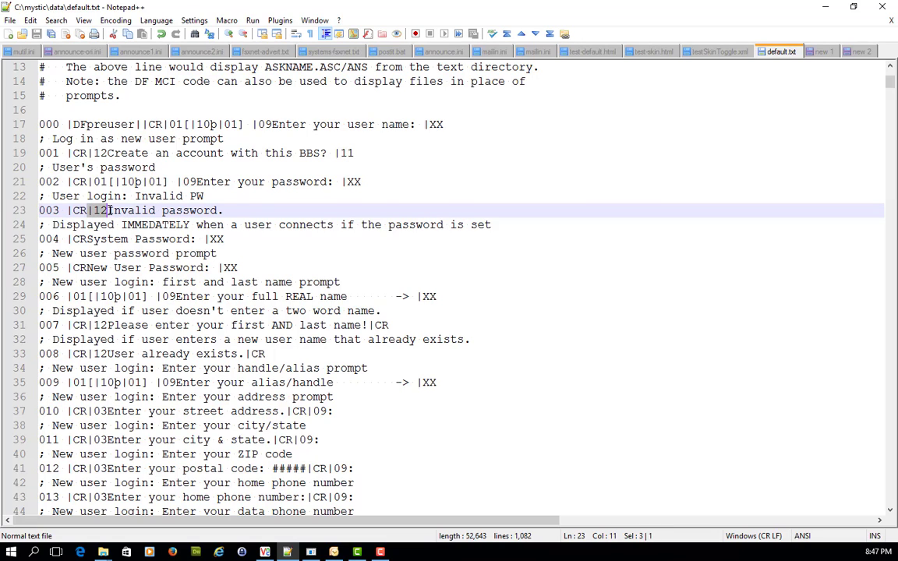
drag(106, 210, 228, 211)
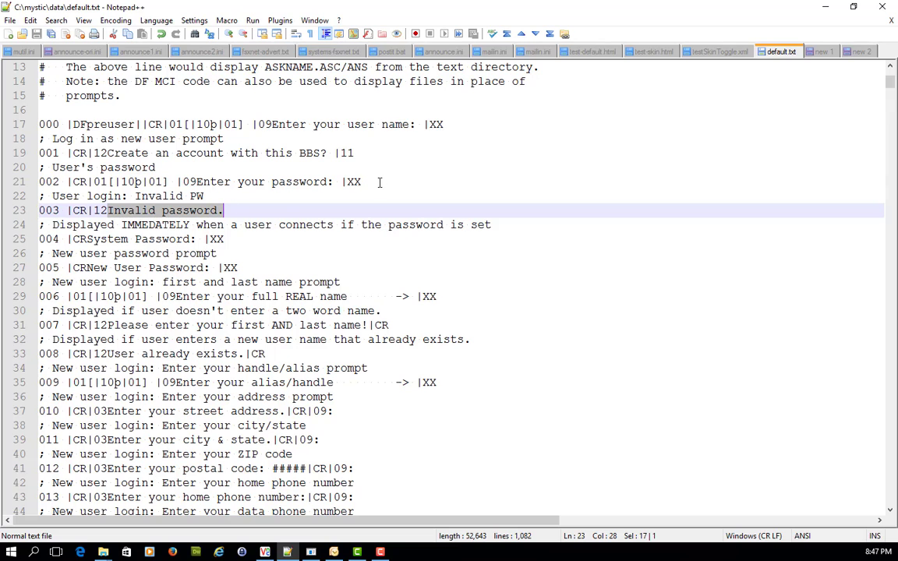
Step: Switch back to Mystic Configuration, leave the file name field and open the default theme's prompts
click(313, 553)
click(826, 7)
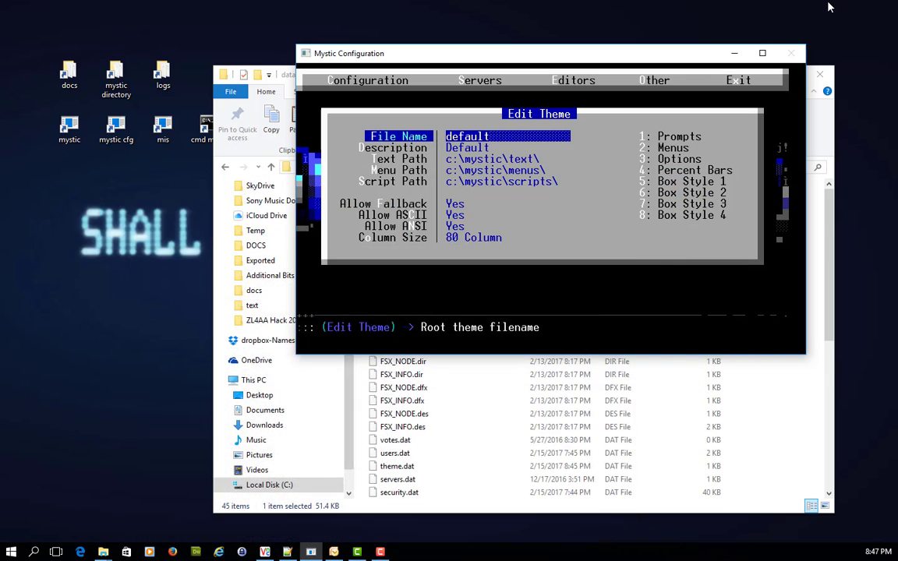
key(Escape)
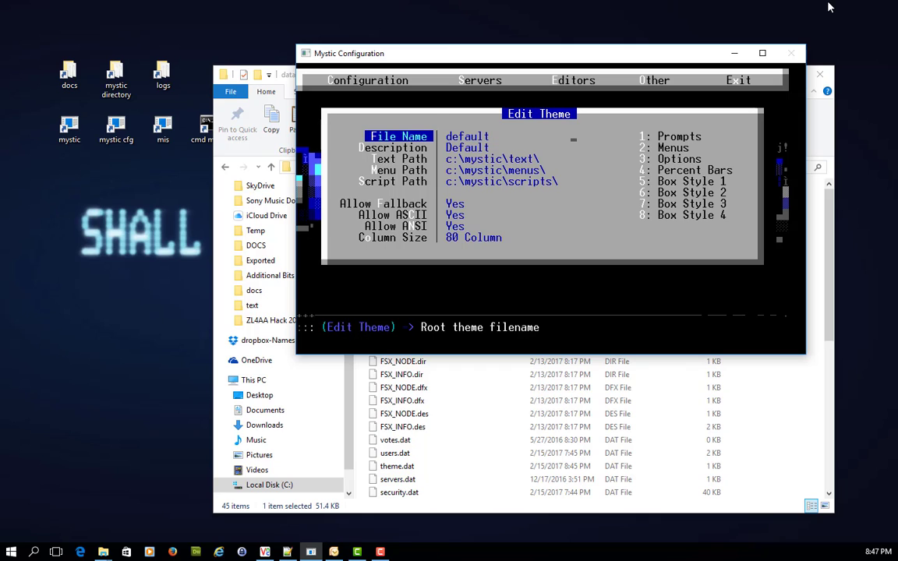
key(Right)
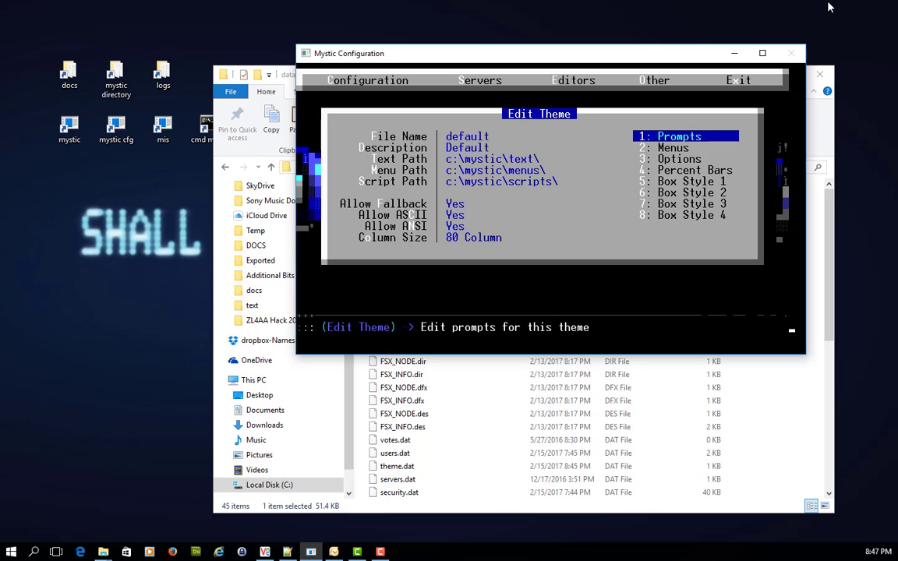
key(Return)
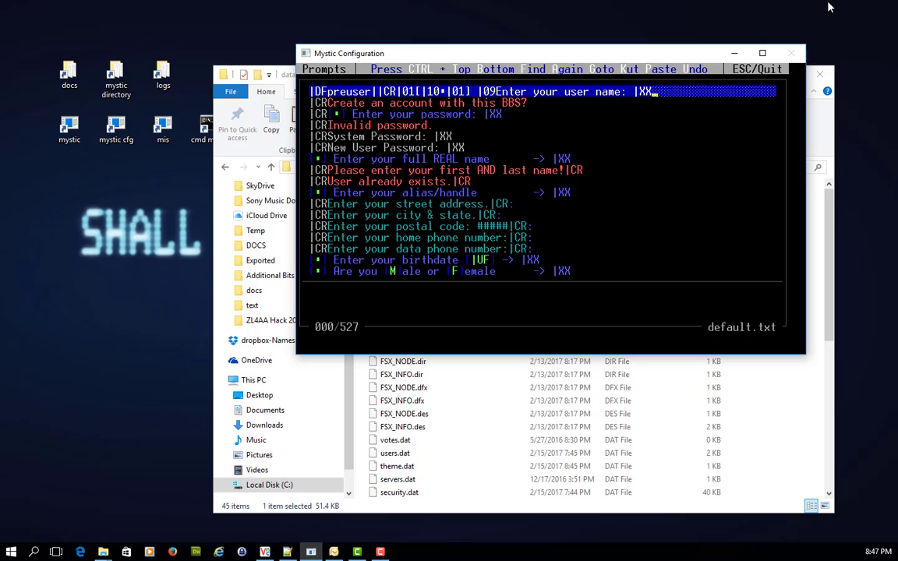
Step: Go through the first prompts to the invalid password prompt 003 and preview it in the prompt simulator
key(Down)
key(Down)
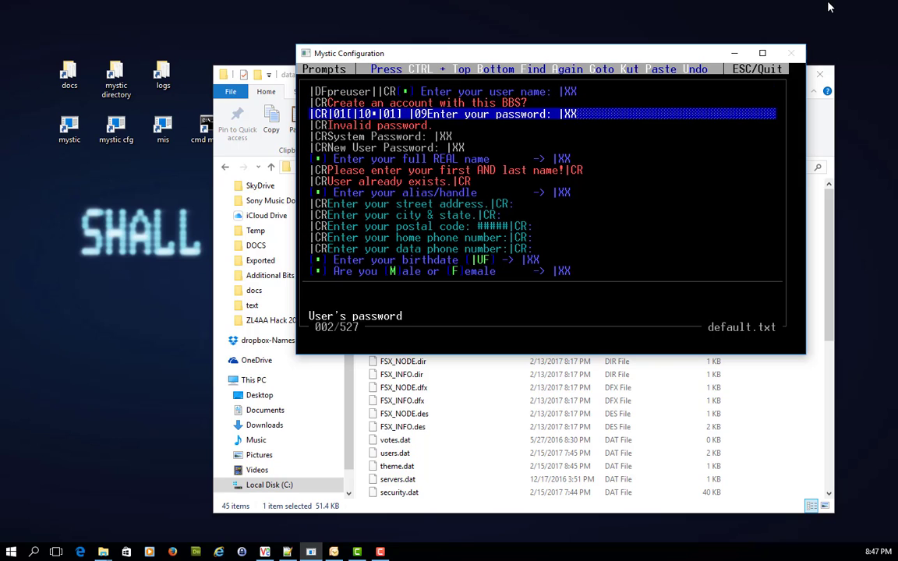
key(Down)
key(Up)
key(Down)
key(Down)
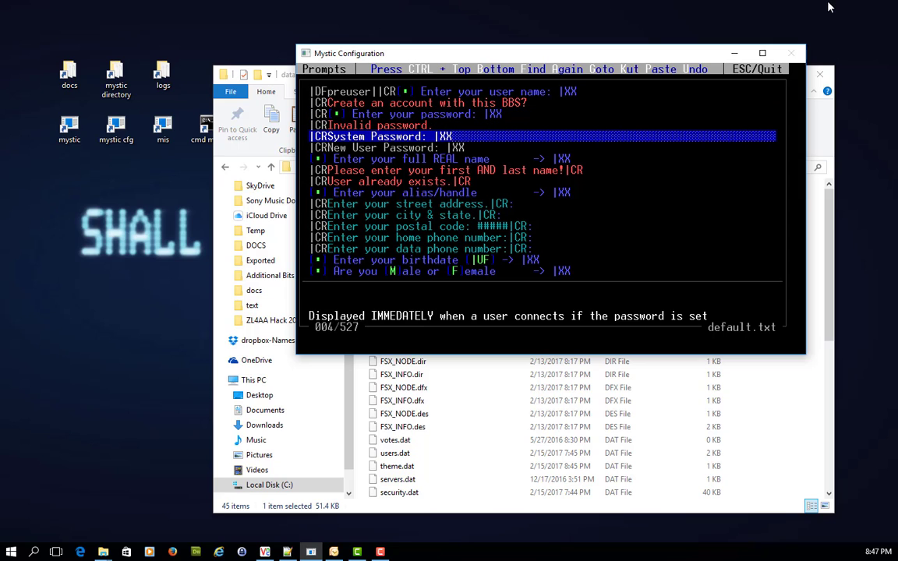
key(Up)
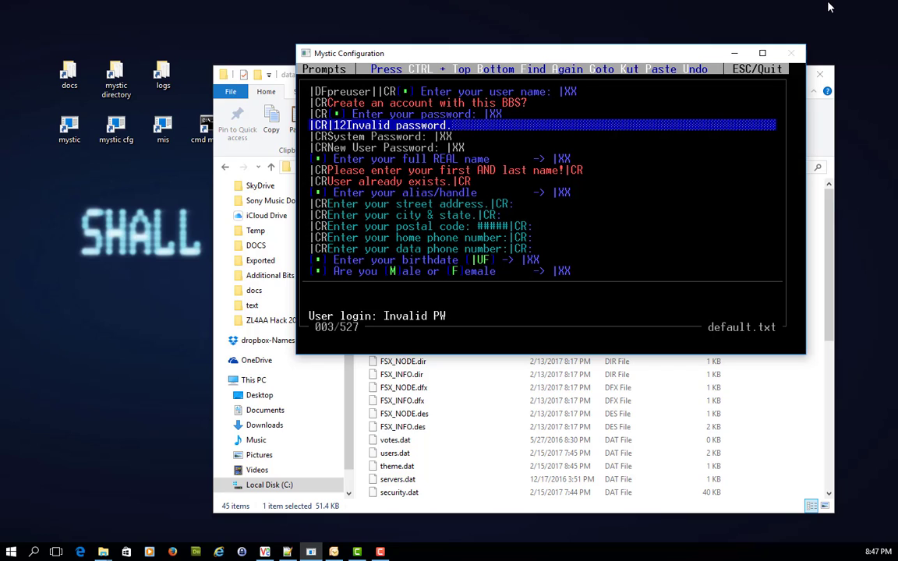
key(Tab)
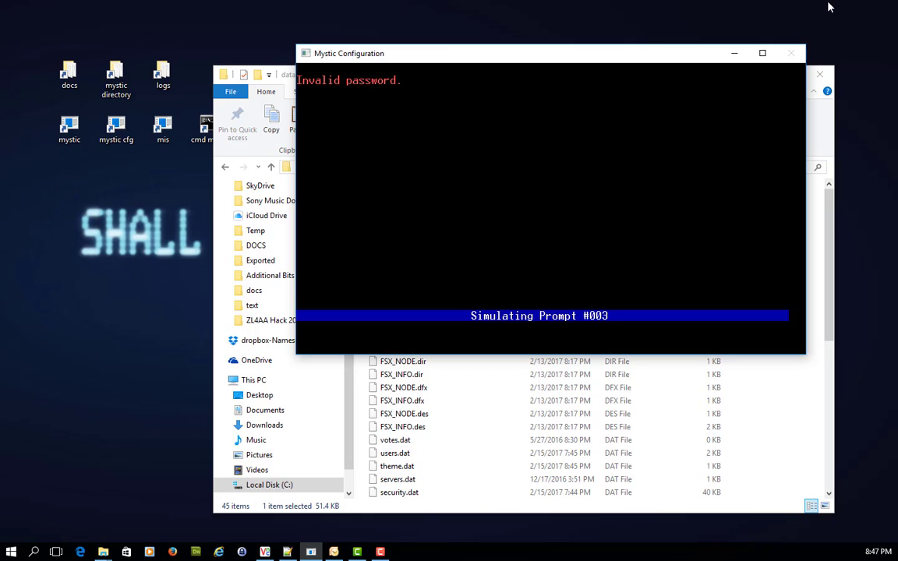
key(Escape)
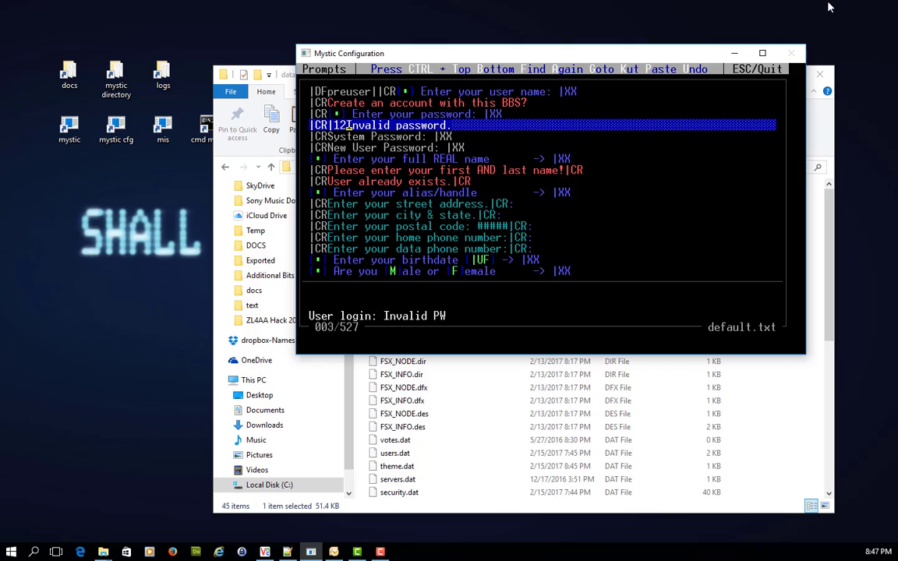
Step: Change prompt 003 to "|CR|11 Hey That's An Invalid password." and preview it in the simulator
key(BackSpace)
text(1 Hey)
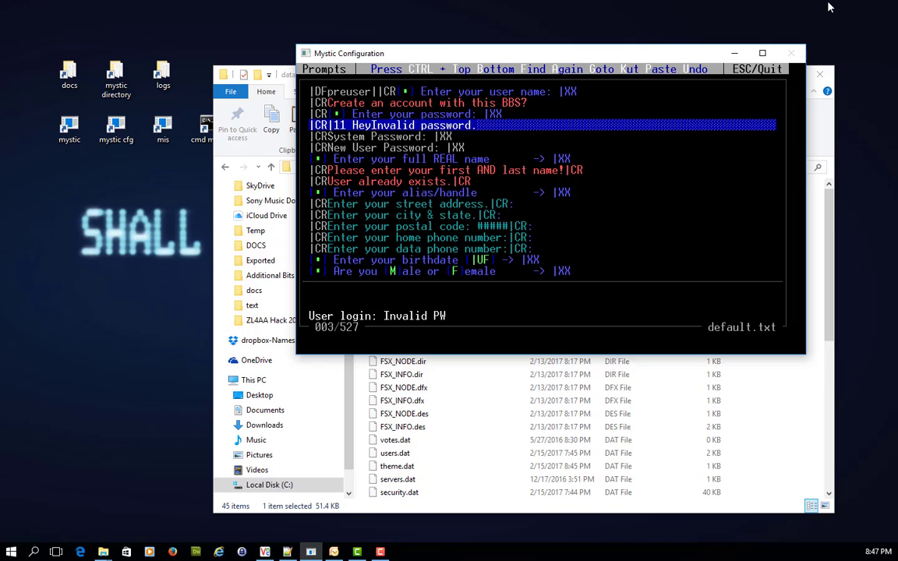
text( That's )
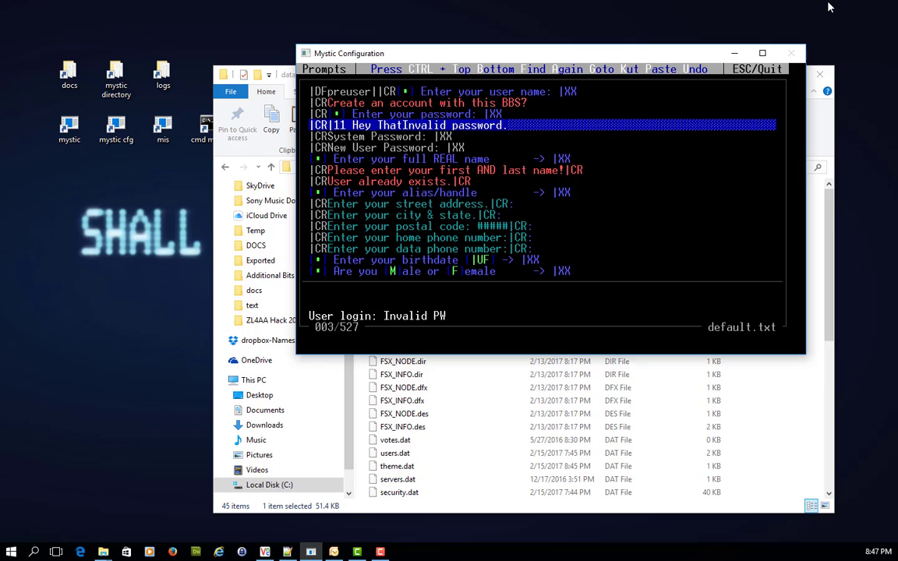
text(An)
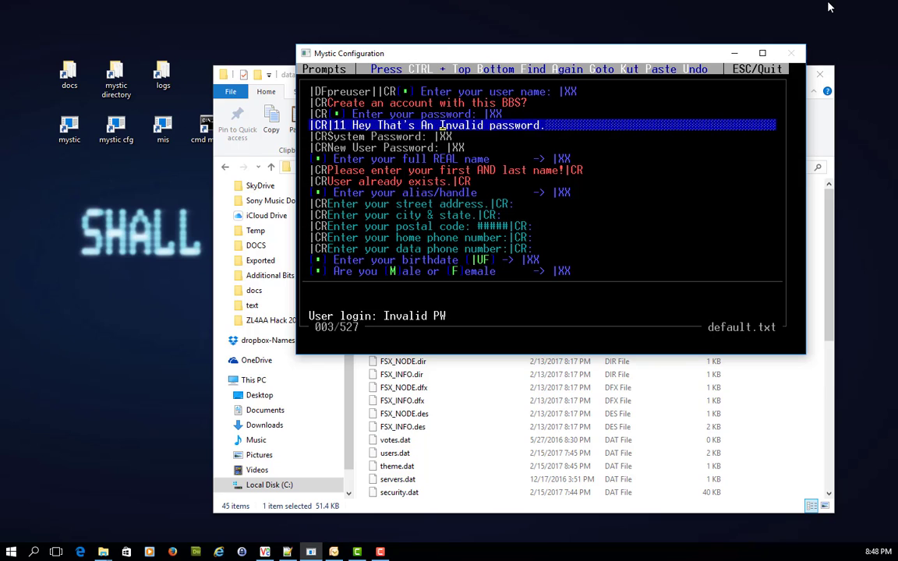
key(F2)
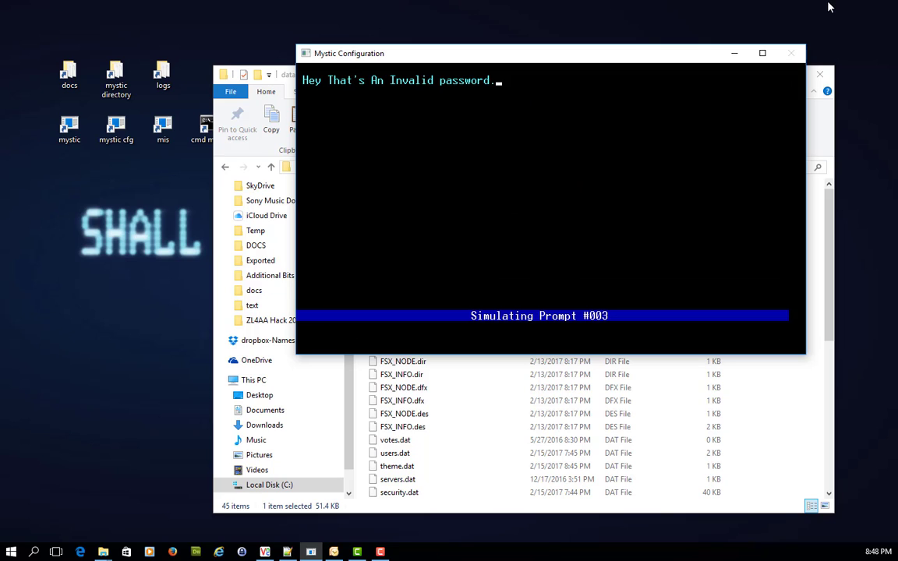
key(Escape)
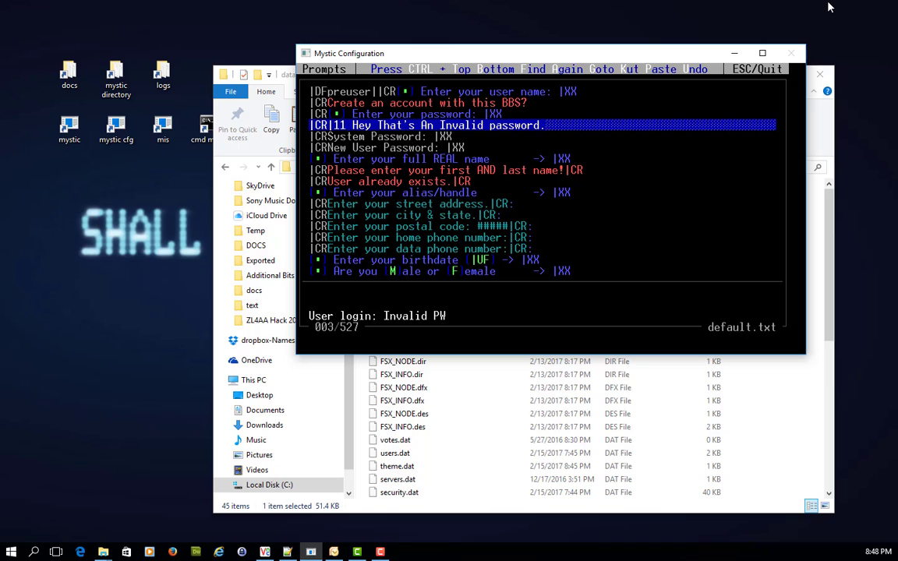
Step: Leave the prompt editor without keeping the edit, and reopen the theme's prompts at the invalid password prompt 003
key(Escape)
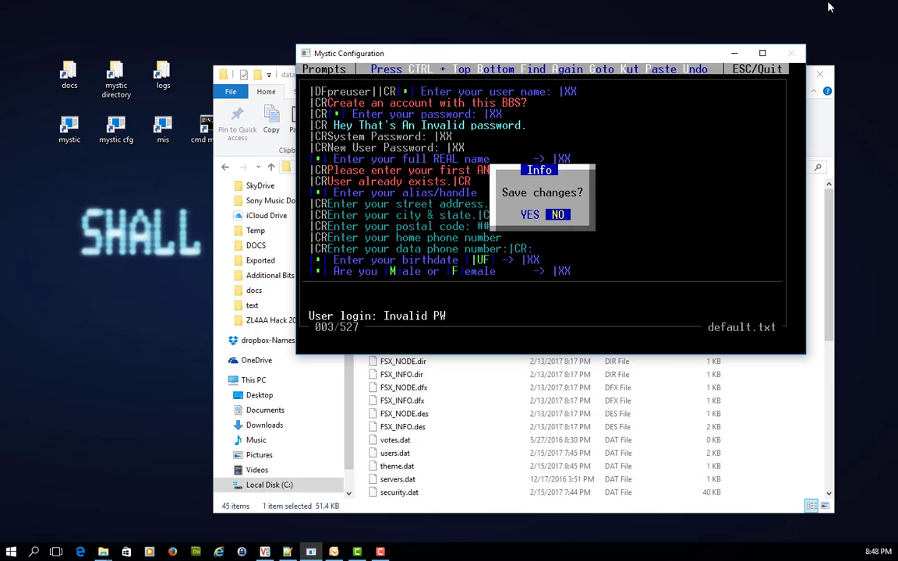
key(y)
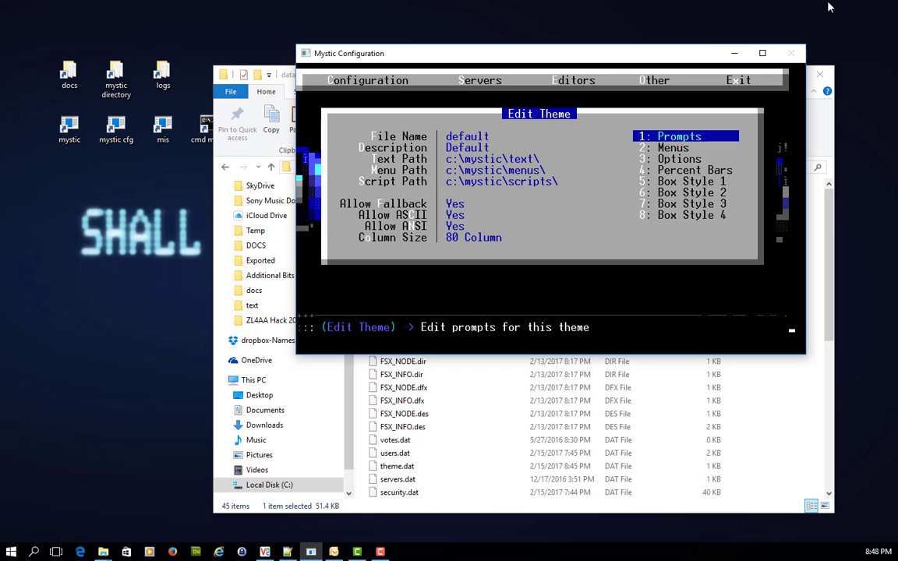
key(Return)
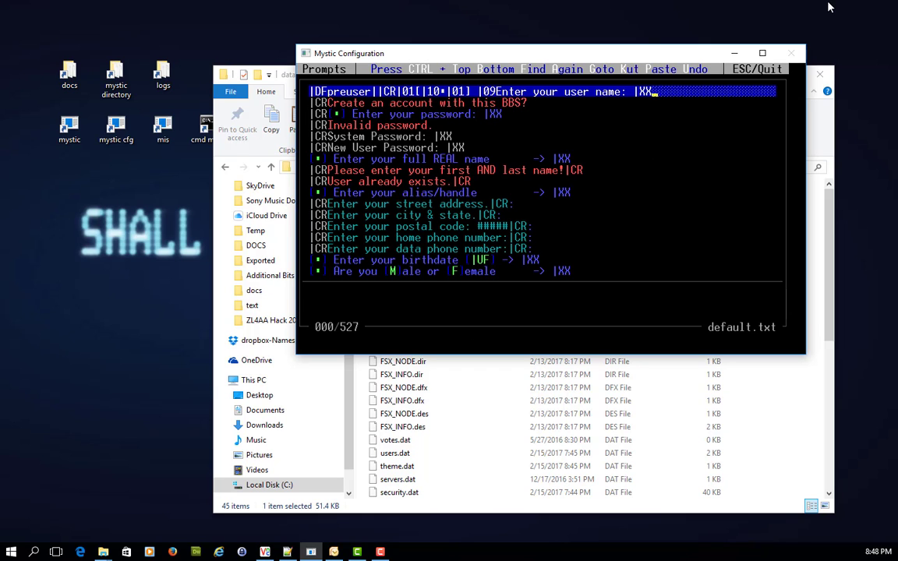
key(Down)
key(Down)
key(Down)
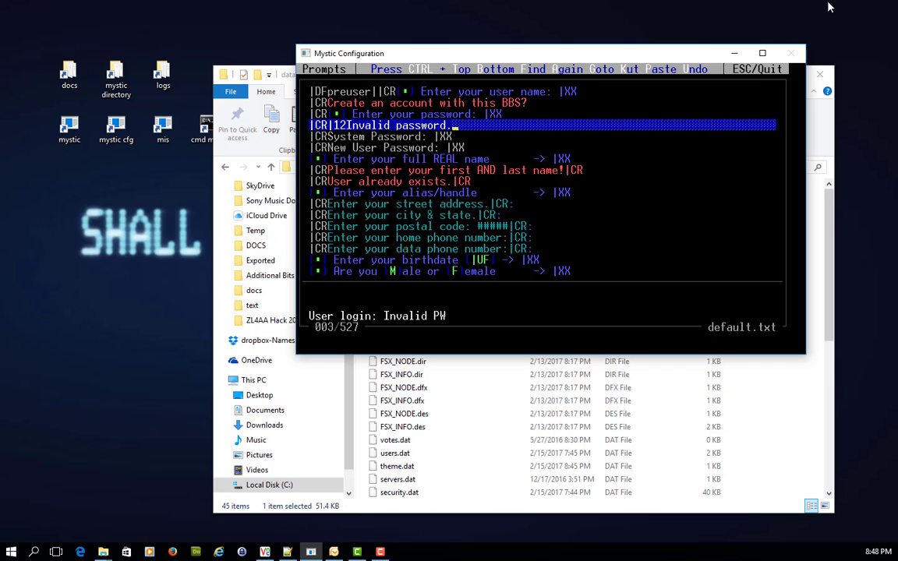
Step: Search the theme's prompts for "home" and for "data"
key(ctrl+f)
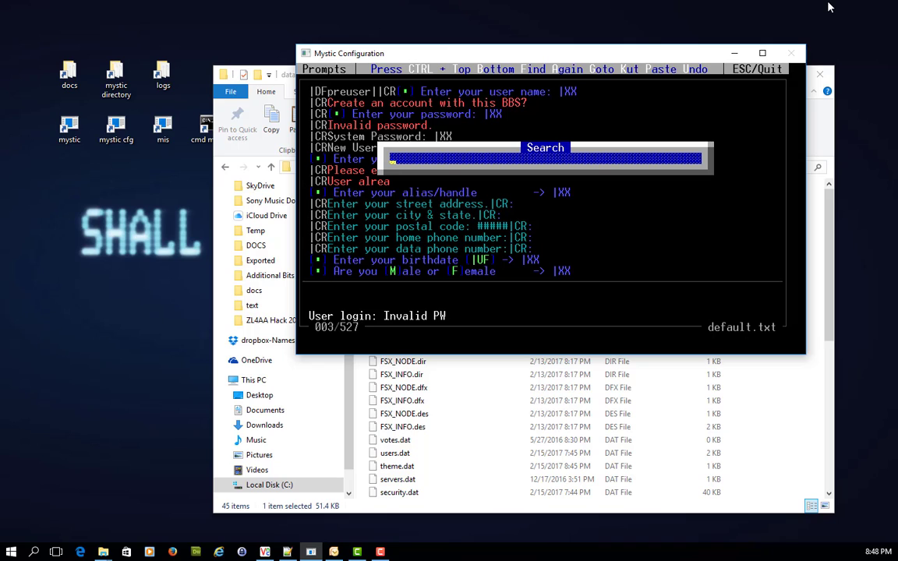
text(home)
key(Return)
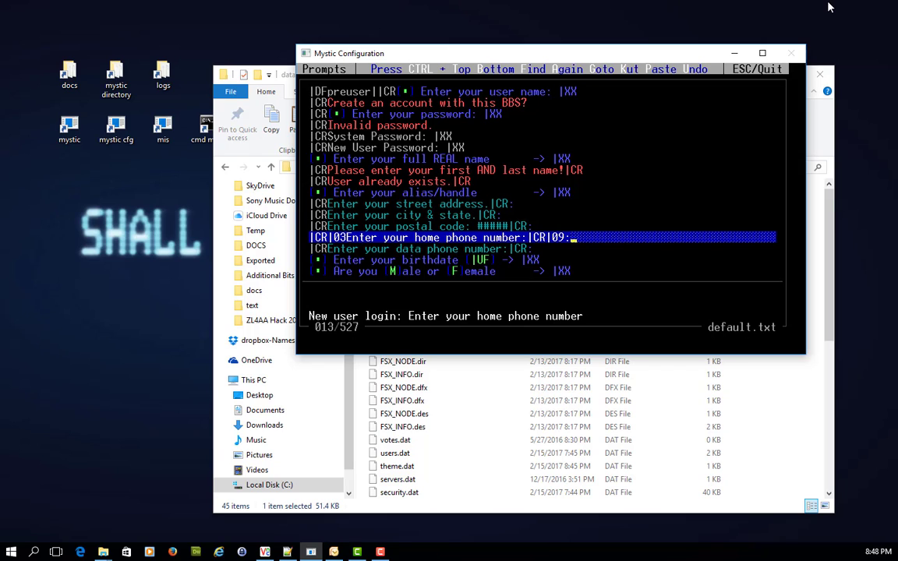
key(ctrl+f)
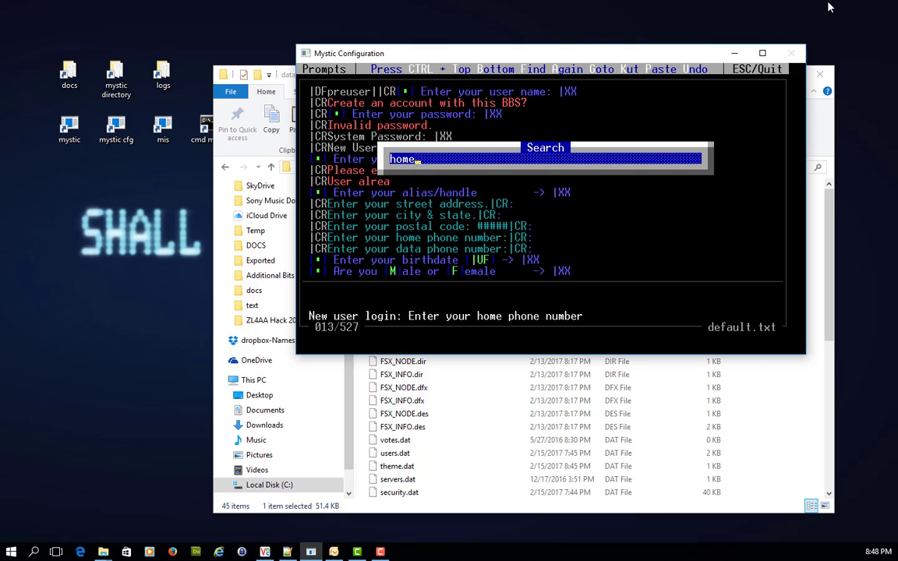
key(BackSpace)
text(data)
key(Return)
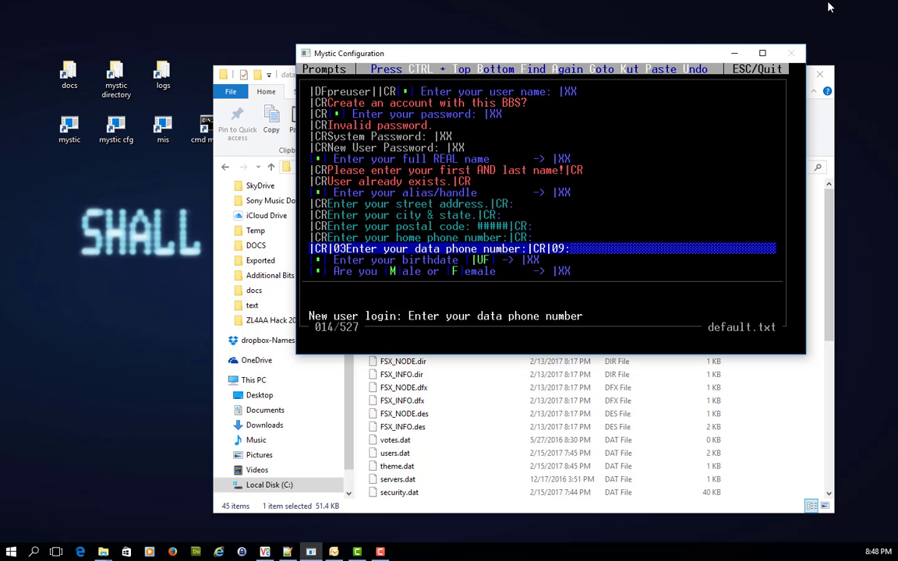
Step: Repeat the "data" search to the info edit data phone prompt, and leave the prompt editor
key(Escape)
key(ctrl+a)
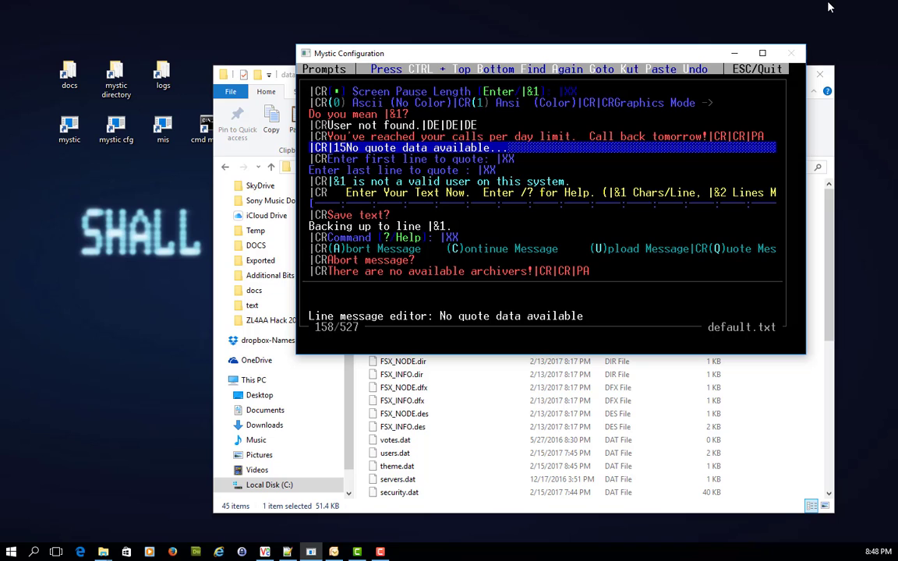
key(ctrl+a)
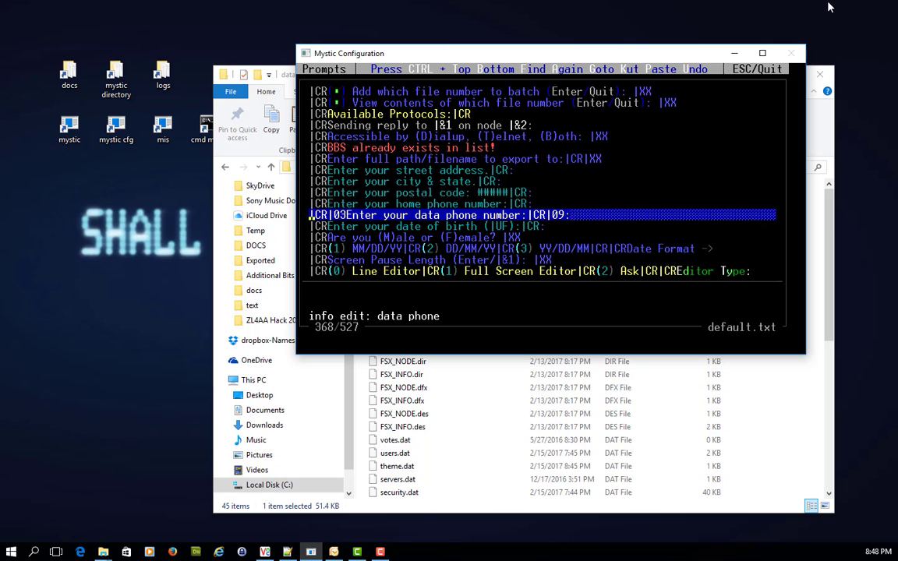
key(Escape)
Step: View the default theme's menus from its theme settings, and return to the list of editors
key(Down)
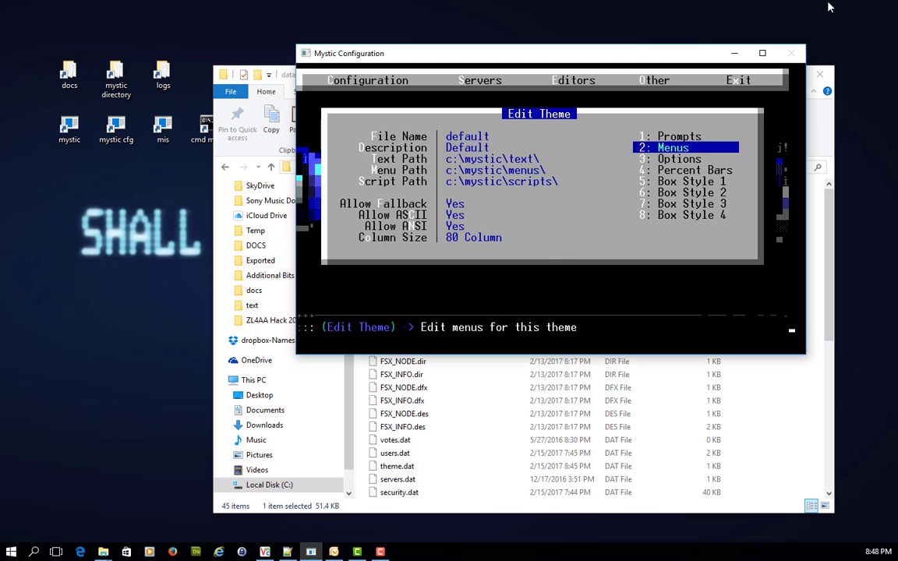
key(Return)
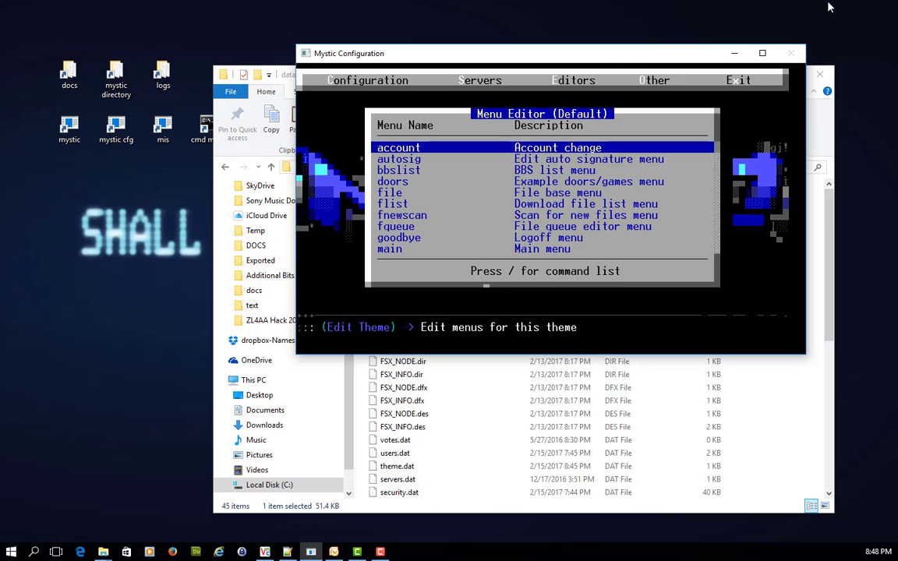
key(Escape)
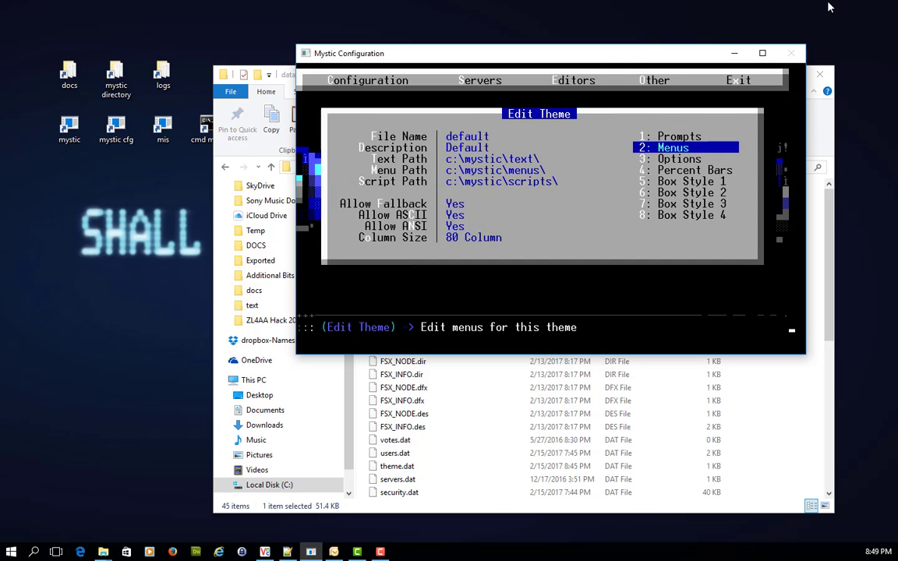
key(Escape)
key(Escape)
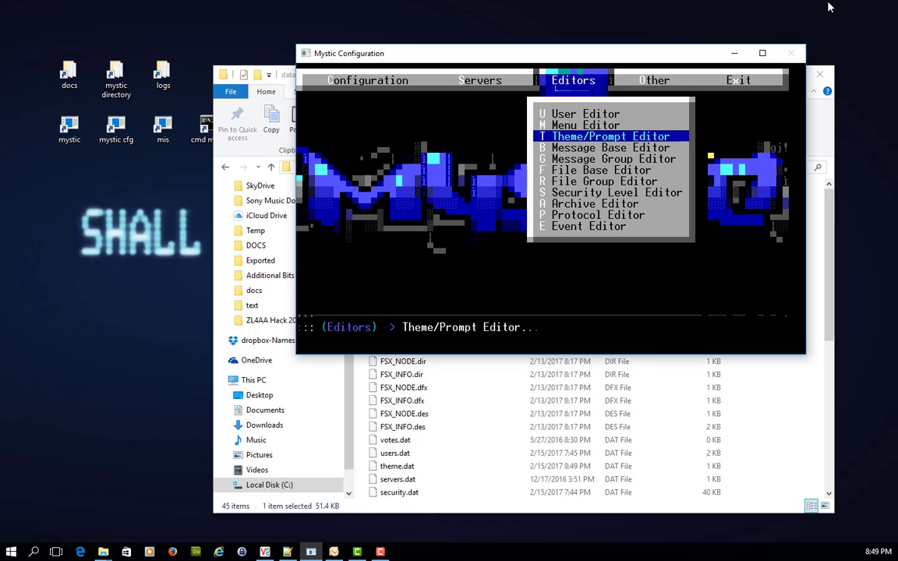
Step: View the default theme's menus through the separate Menu Editor, and close it
key(Up)
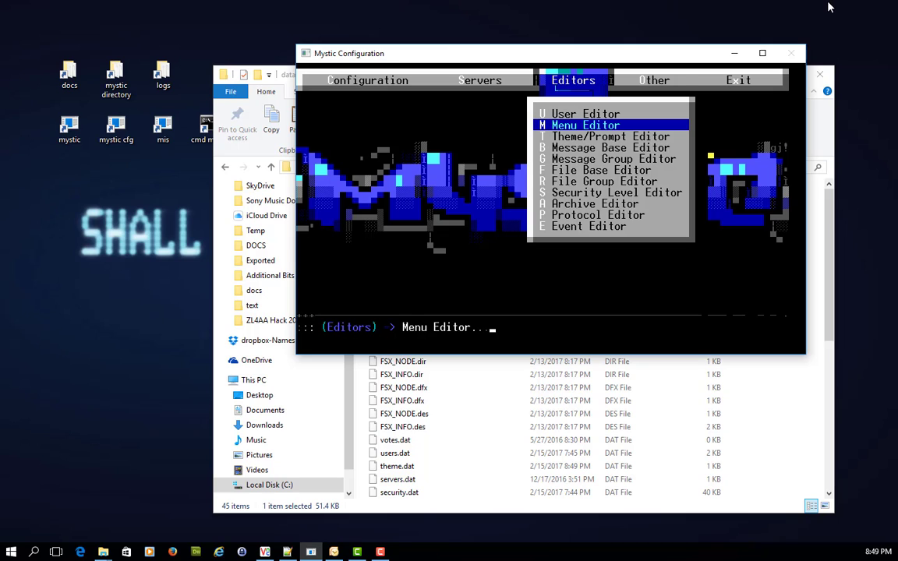
key(Return)
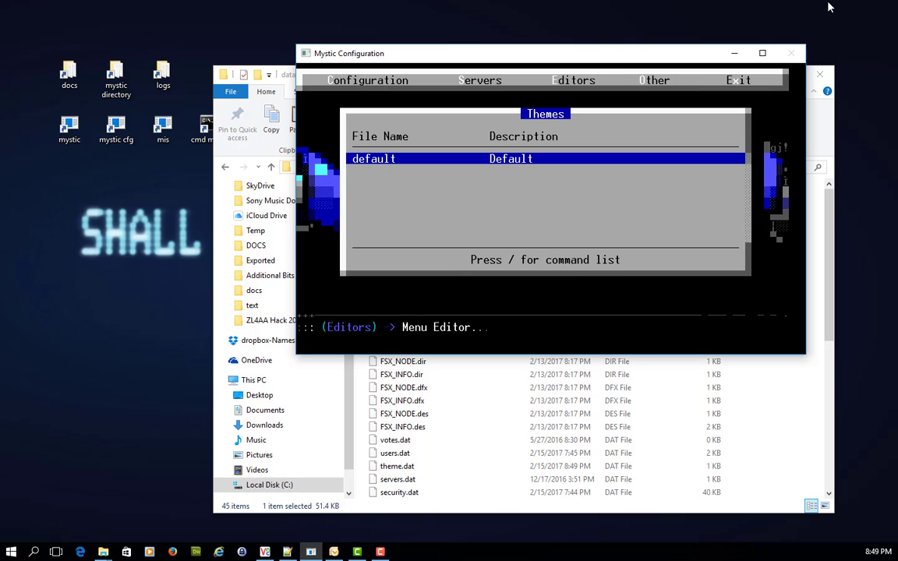
key(Return)
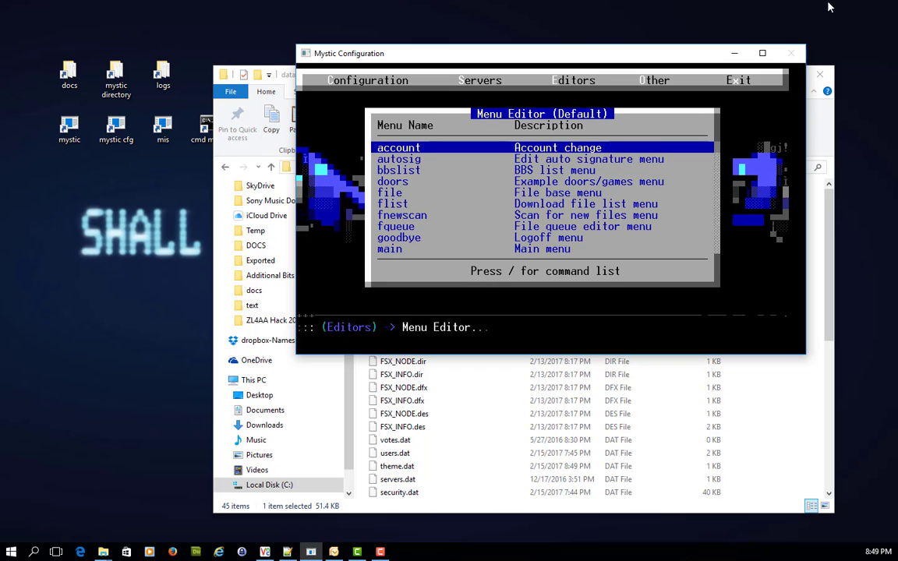
key(Escape)
Step: Open the general options of the default theme from the Theme/Prompt Editor
key(Down)
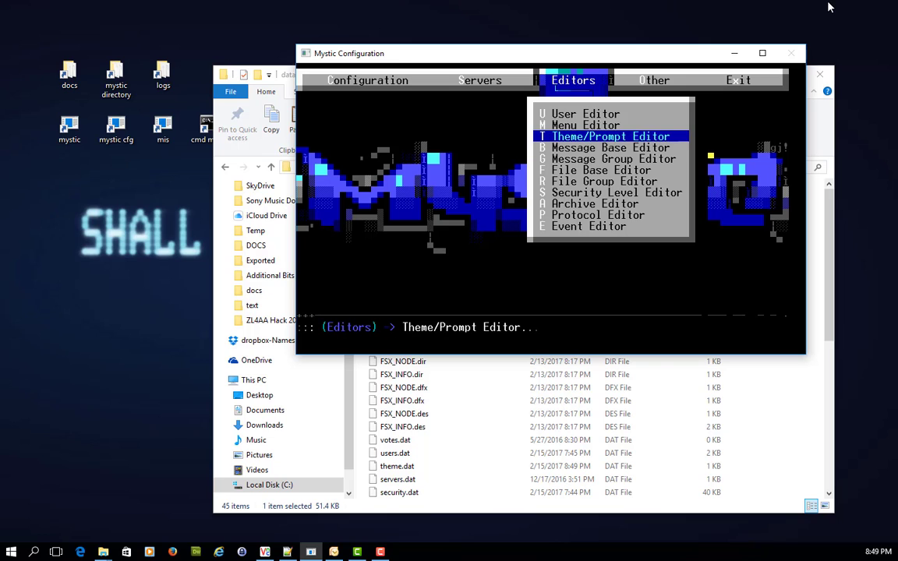
key(Return)
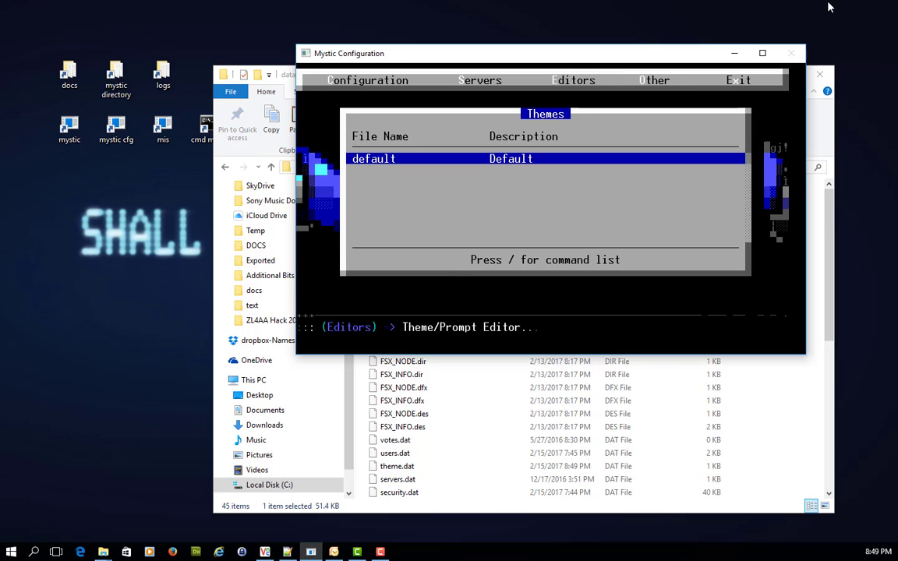
key(Return)
key(Down)
key(Right)
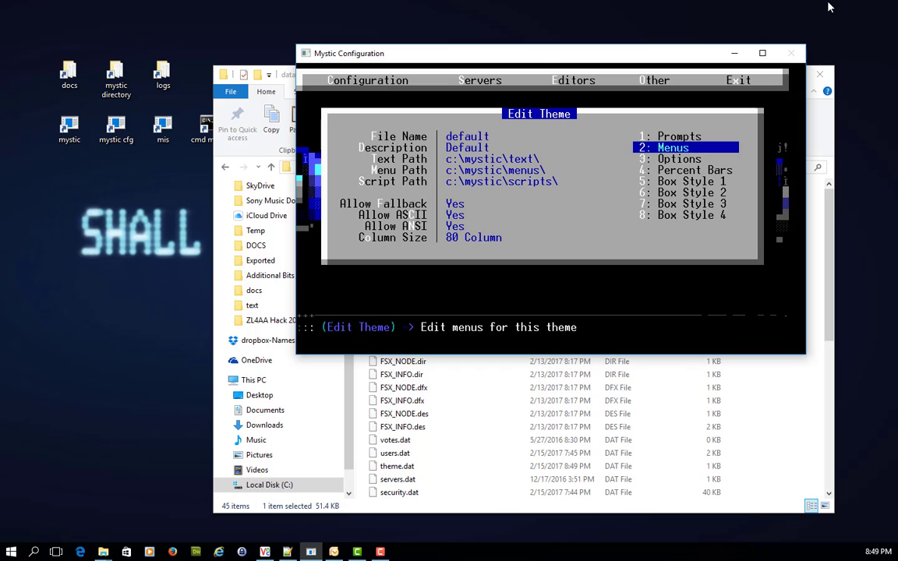
key(Down)
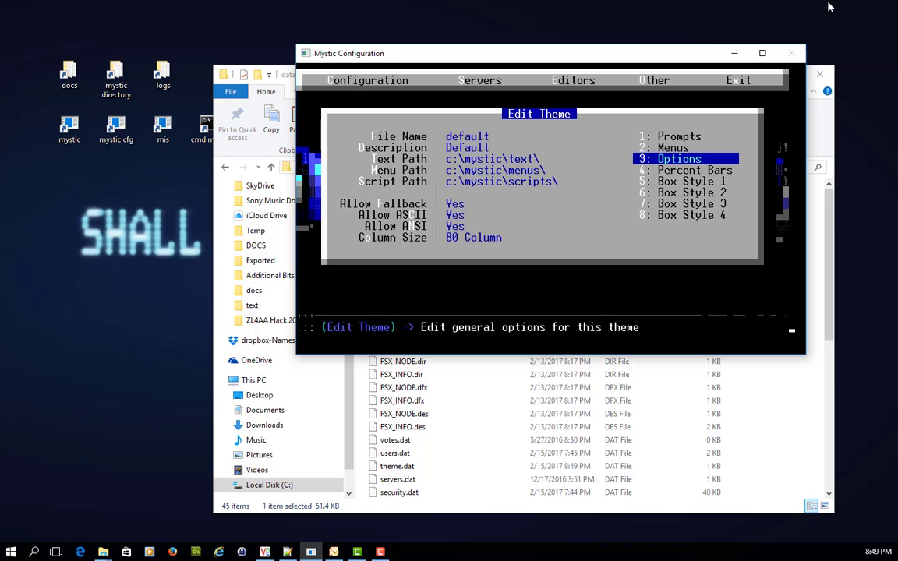
key(Return)
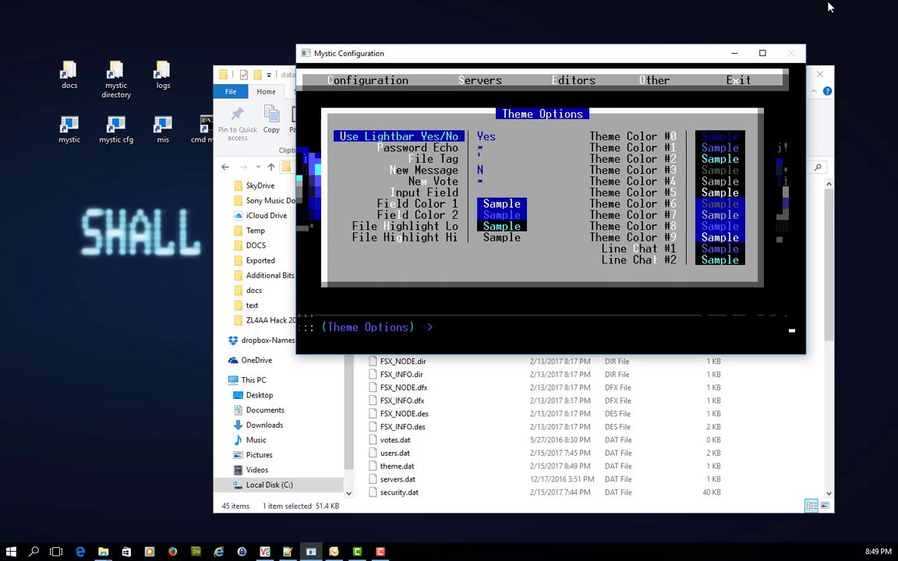
Step: Set the theme's password echo character to ASCII number 254
key(Down)
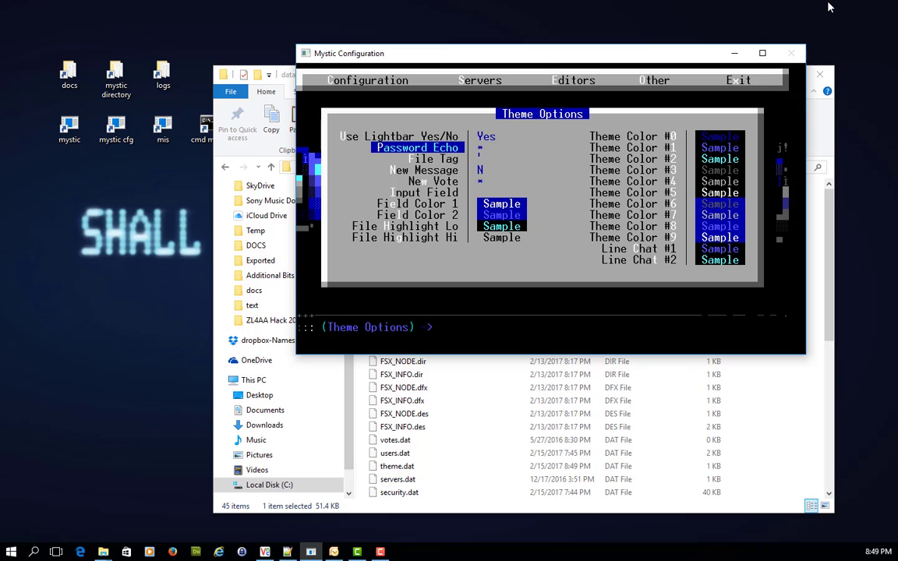
key(Return)
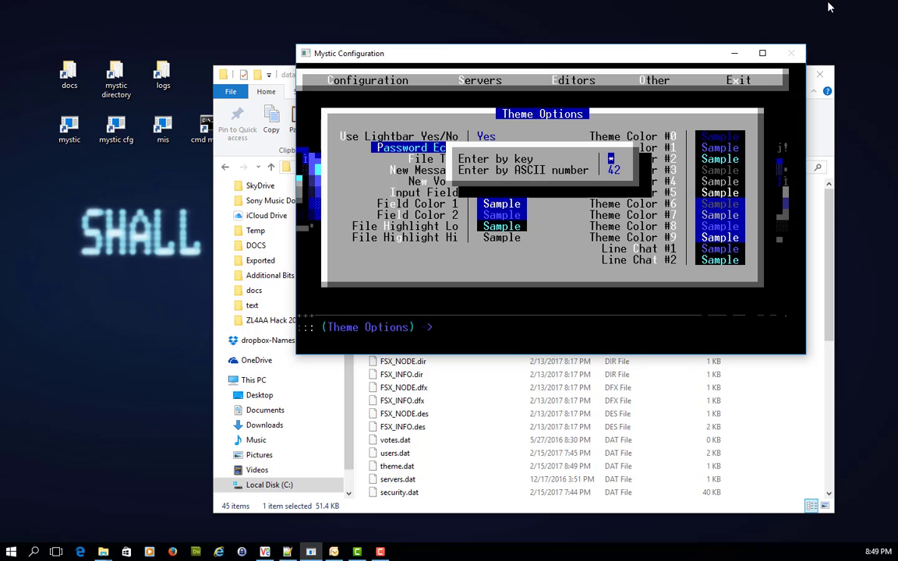
key(Down)
key(BackSpace)
text(254)
key(Escape)
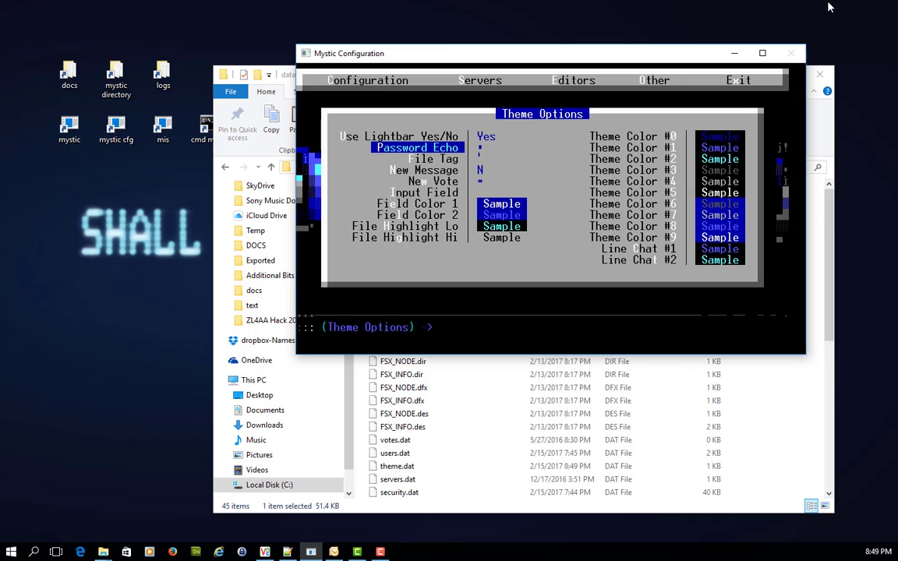
Step: Restore the password echo character to *, and check its ASCII number
key(Return)
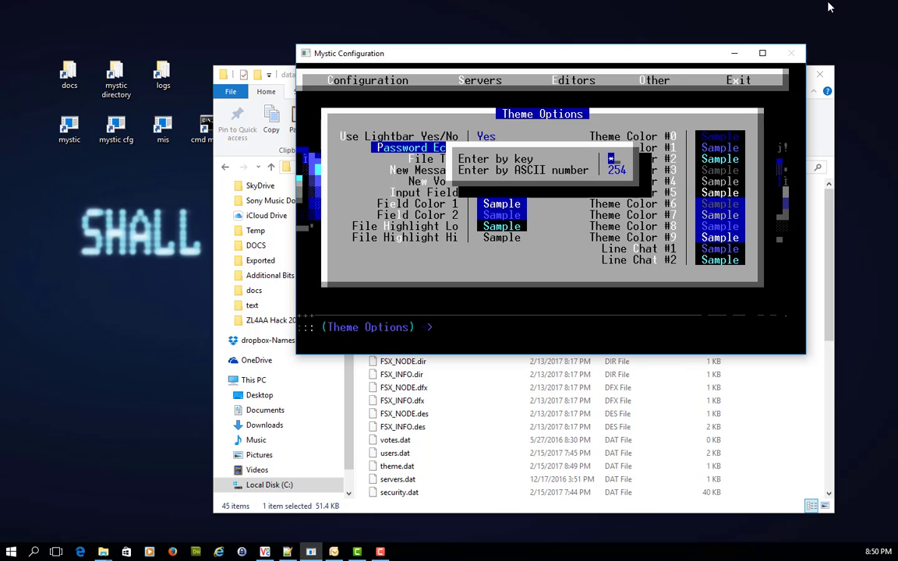
text(*)
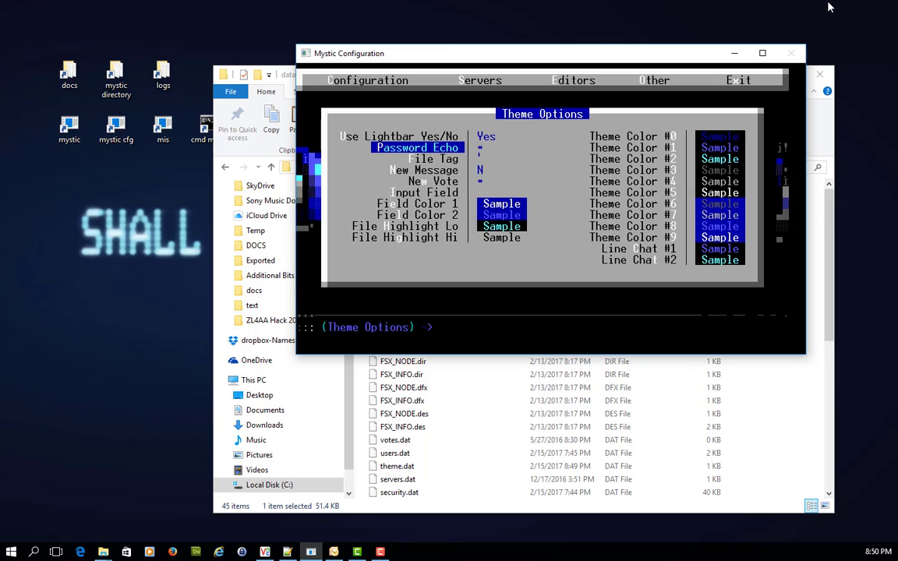
key(Return)
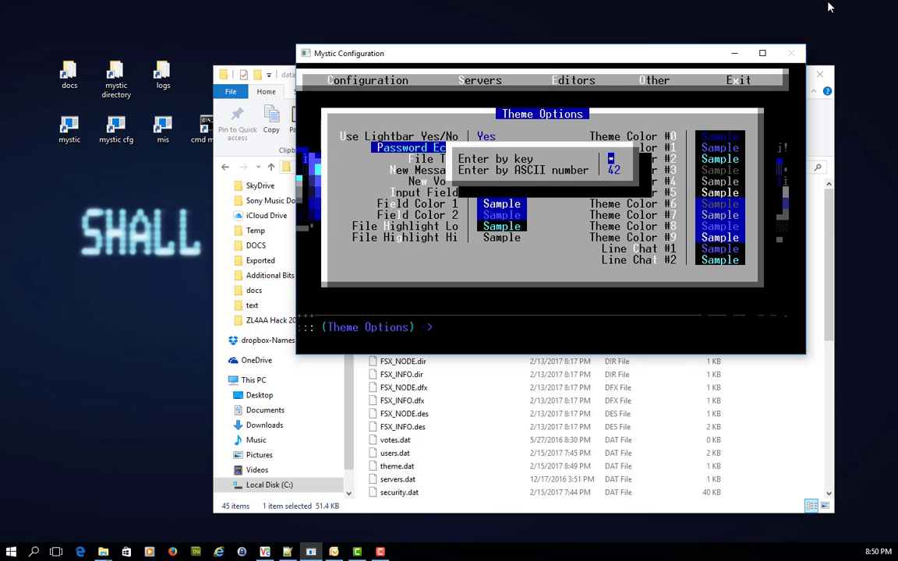
key(Return)
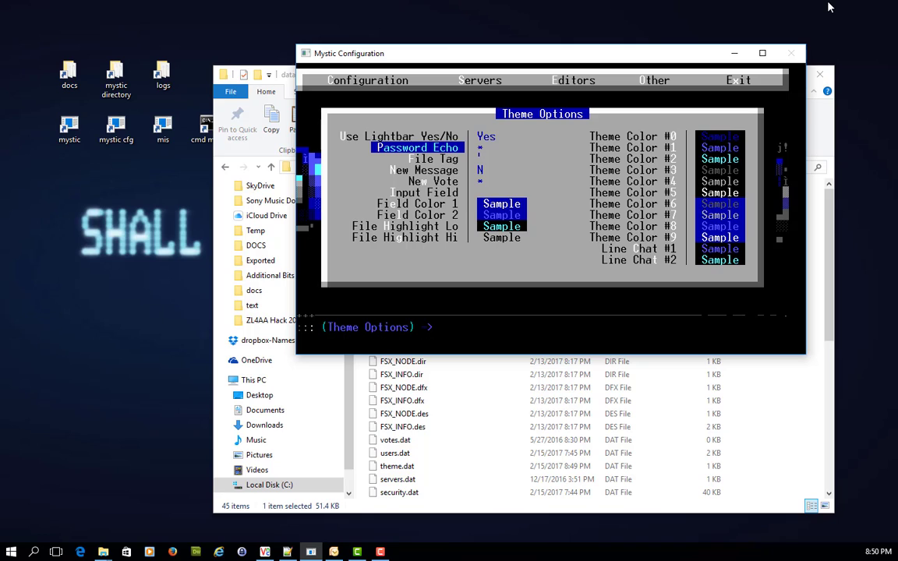
Step: Go through the theme options from File Tag to Input Field, and close the options
key(Down)
key(Down)
key(Down)
key(Down)
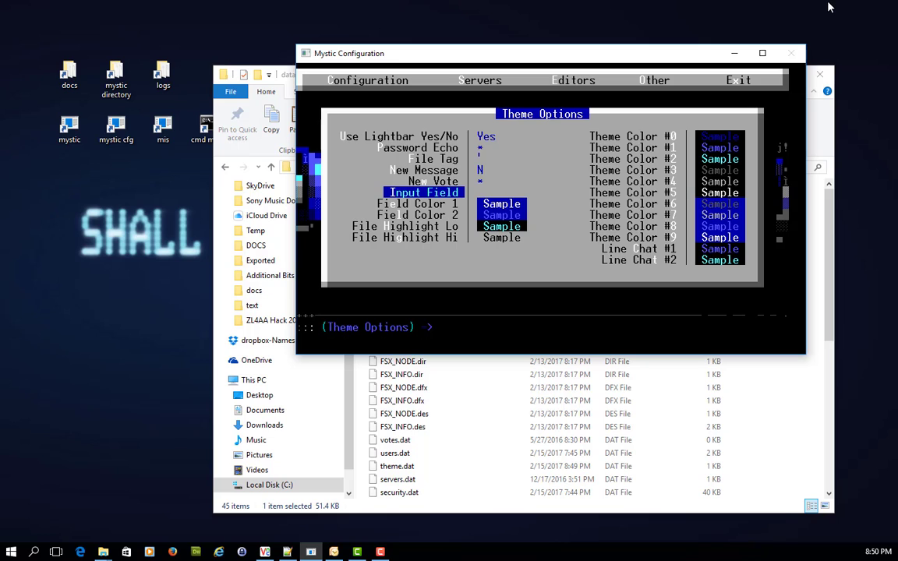
key(Escape)
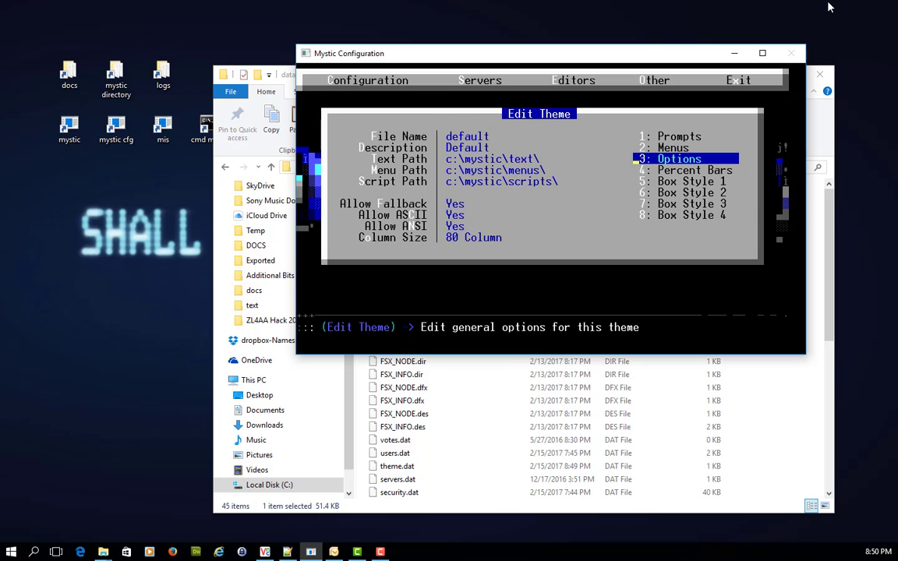
Step: Examine the Message Reader percent bar's format, background character, color and start position settings, and return to the theme settings
key(Down)
key(Return)
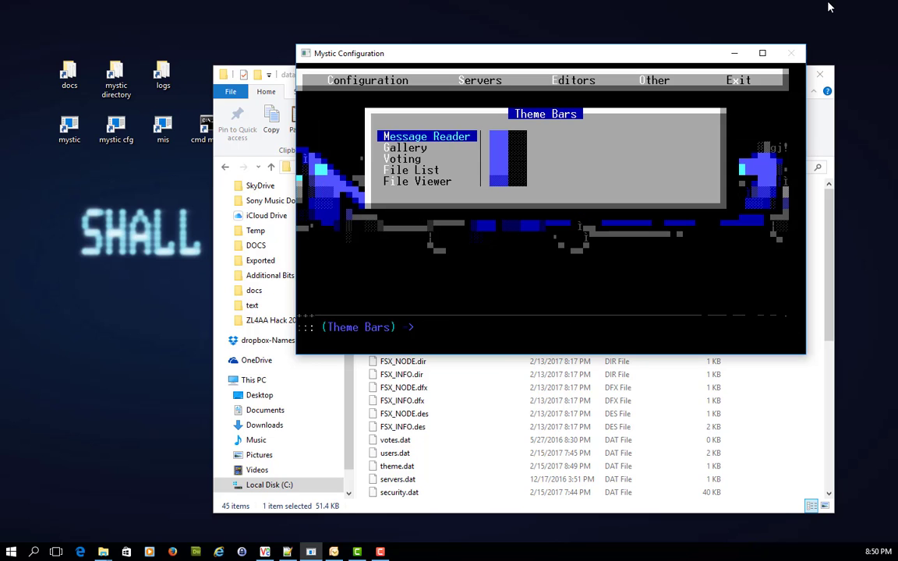
key(Return)
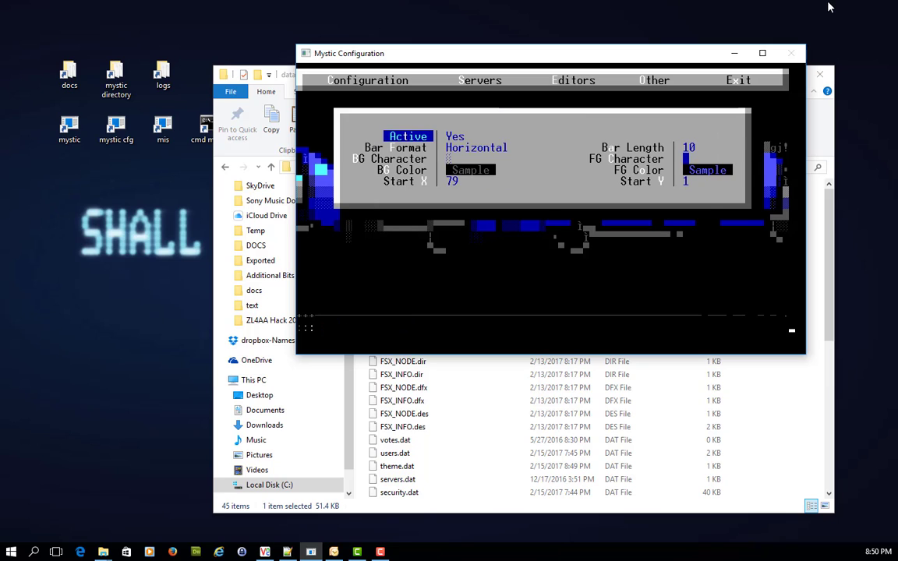
key(Down)
key(Down)
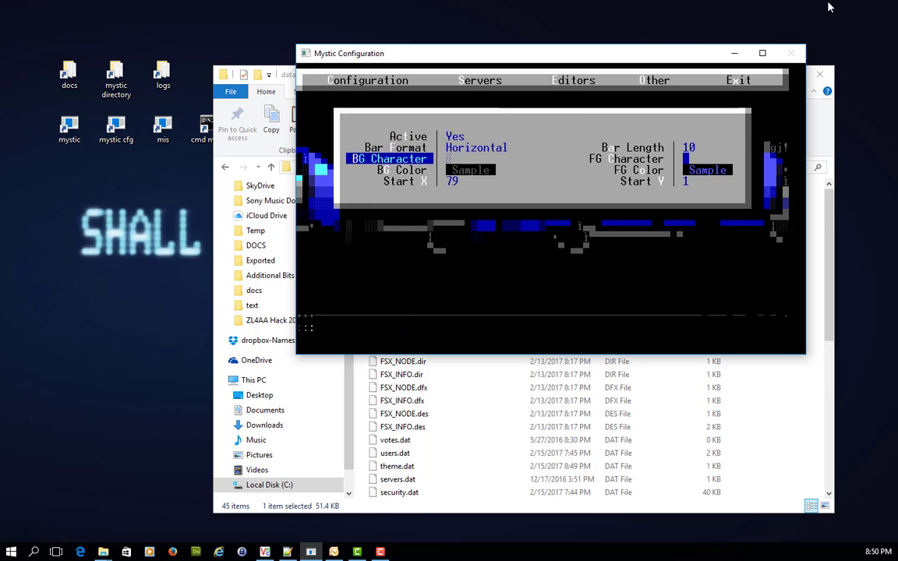
key(Down)
key(Down)
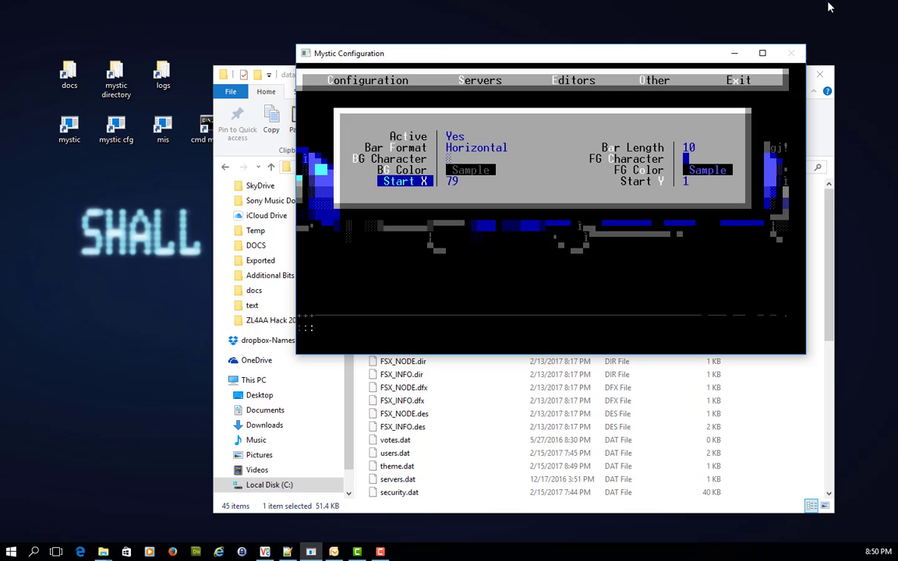
key(Escape)
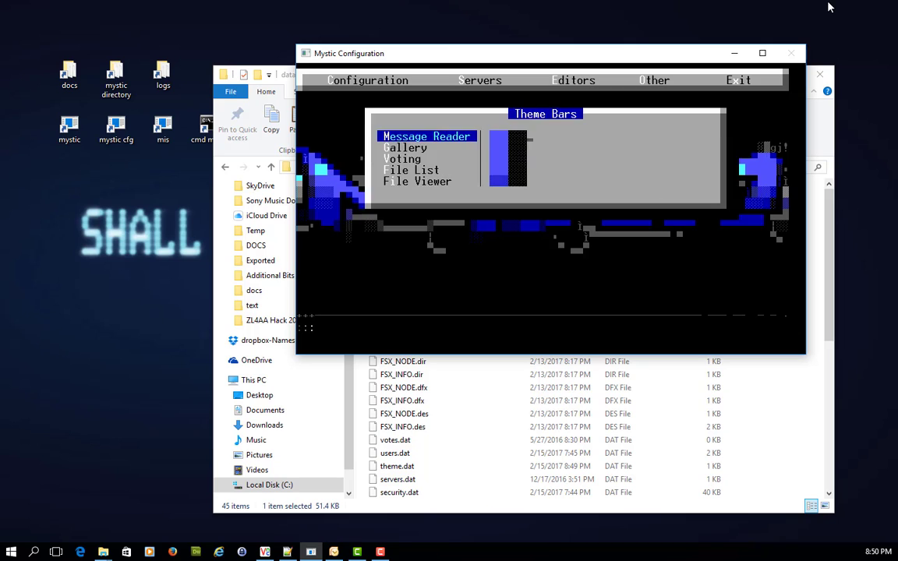
key(Escape)
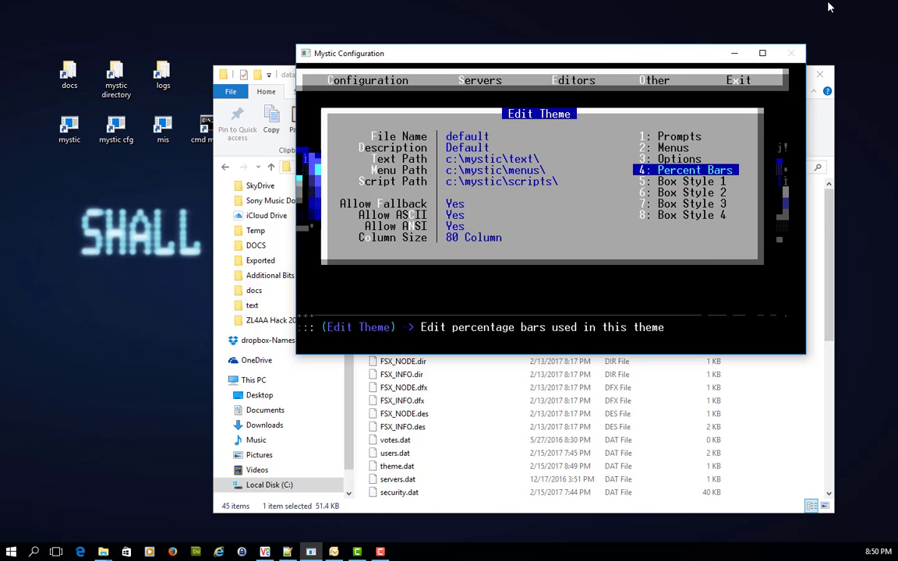
Step: Preview the example box of Box Style 1, and answer its sample question with No
key(Down)
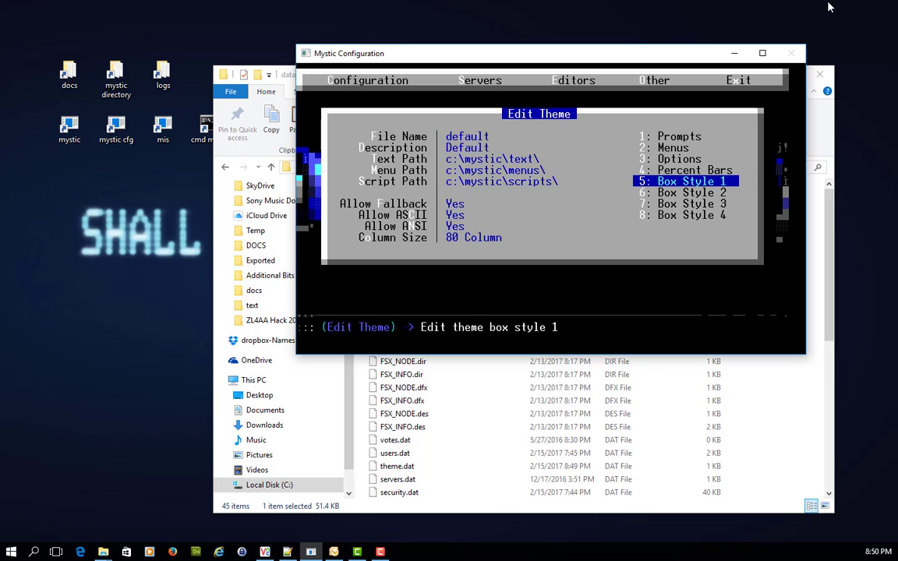
key(Return)
key(Up)
key(Up)
key(Return)
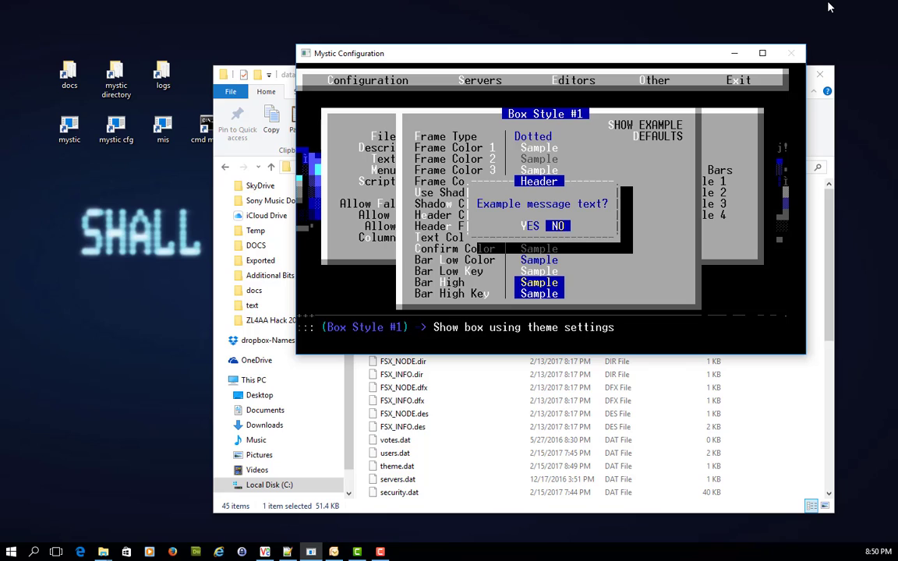
key(Left)
key(Right)
key(Return)
Step: Examine the frame, shadow, header, text and lightbar settings of Box Style 1
key(Down)
key(Down)
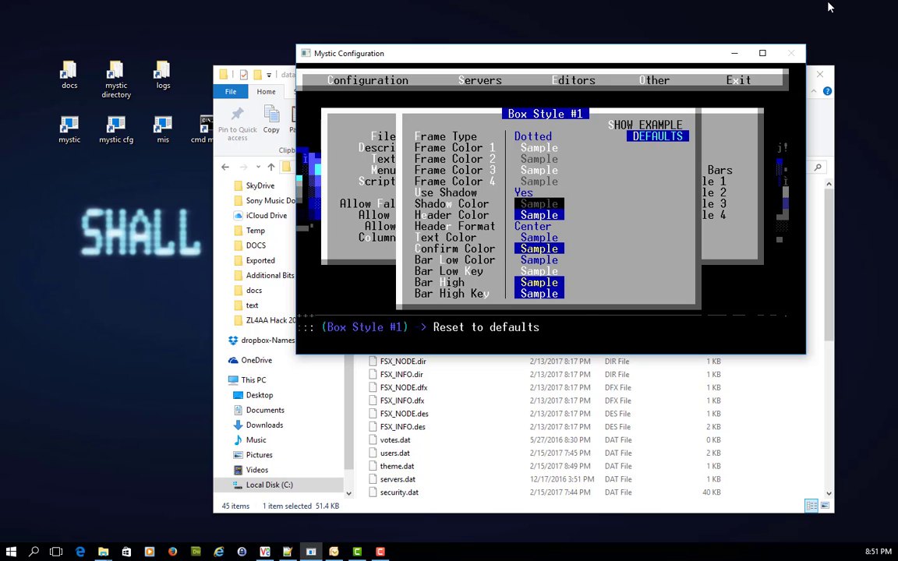
key(Down)
key(Down)
key(Down)
key(Down)
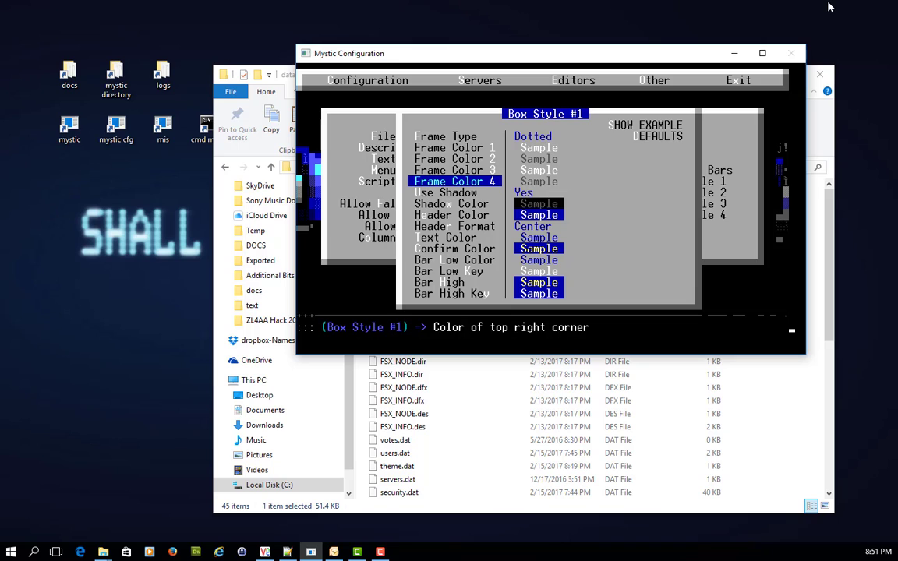
key(Down)
key(Down)
key(Down)
key(Down)
key(Down)
key(Down)
key(Down)
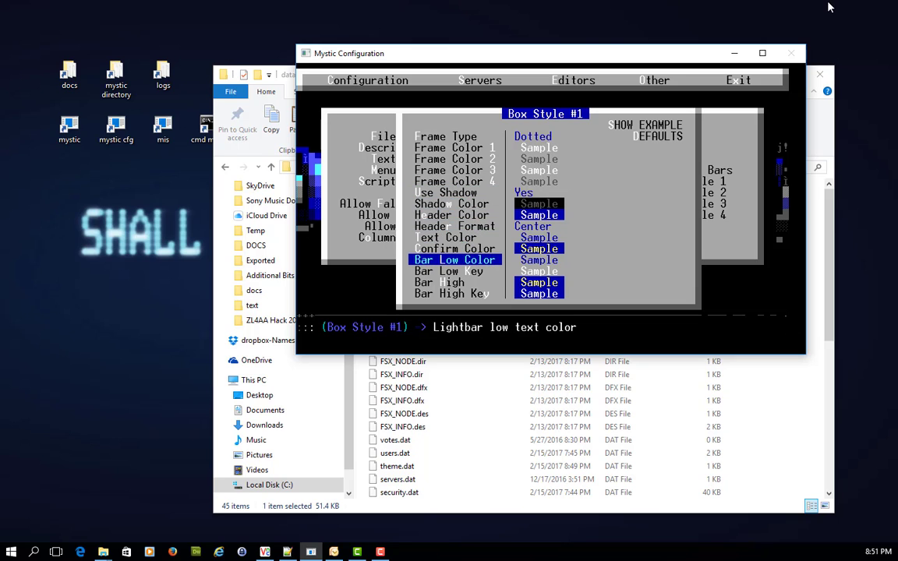
key(Up)
key(Up)
key(Up)
key(Up)
key(Up)
key(Up)
key(Up)
key(Up)
key(Up)
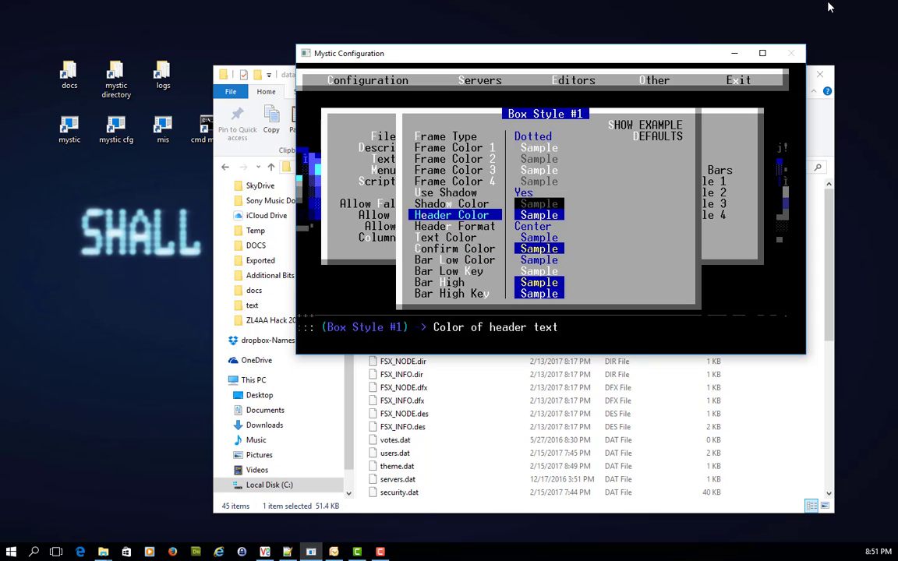
Step: Go back over the Box Style 1 settings up to Defaults, close them, and go through the remaining box styles to Box Style 4
key(Up)
key(Up)
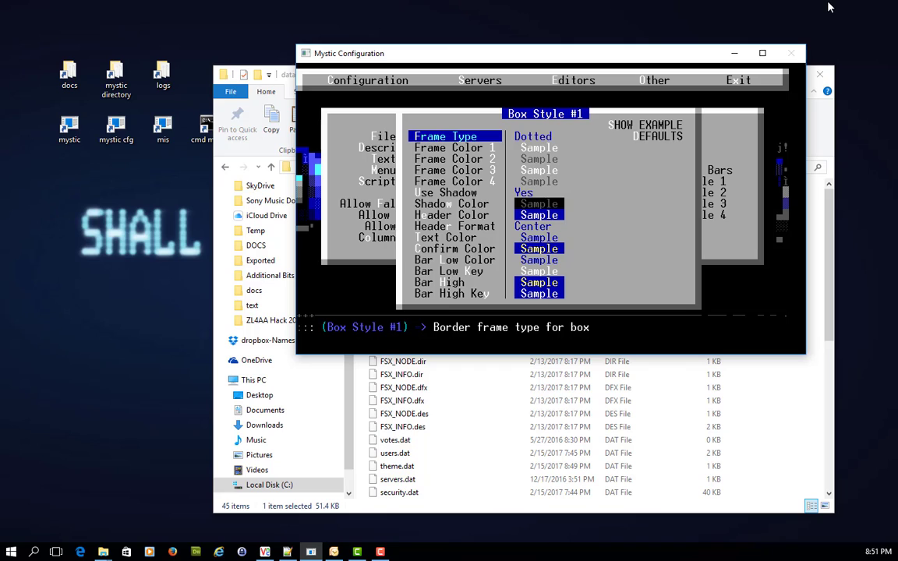
key(Up)
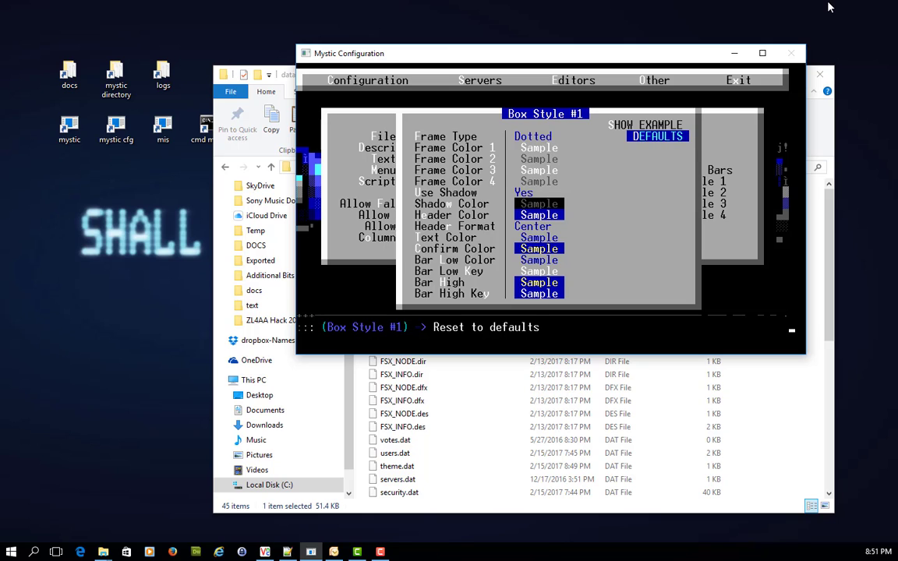
key(Escape)
key(Down)
key(Down)
key(Down)
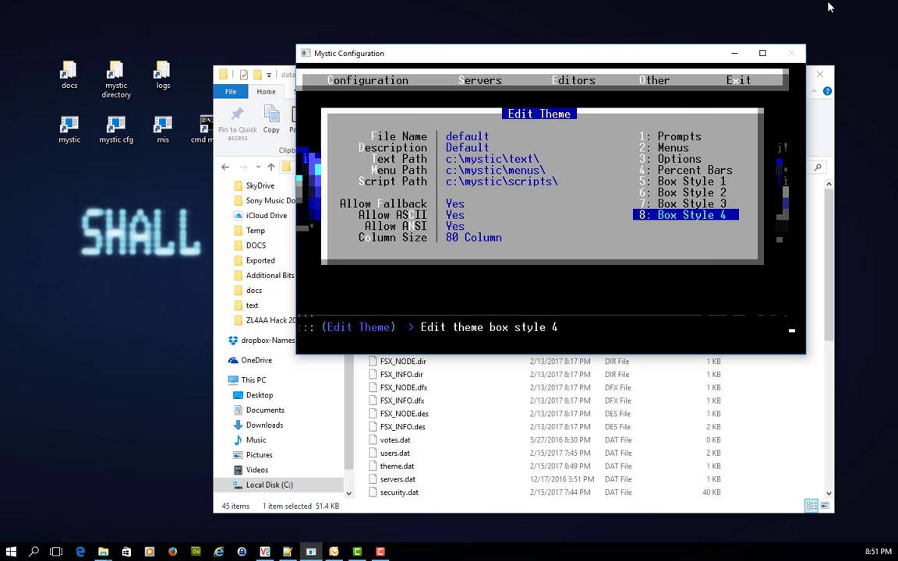
Step: Examine the default theme's Allow ASCII, Allow ANSI, Column Size and Allow Fallback settings
key(Left)
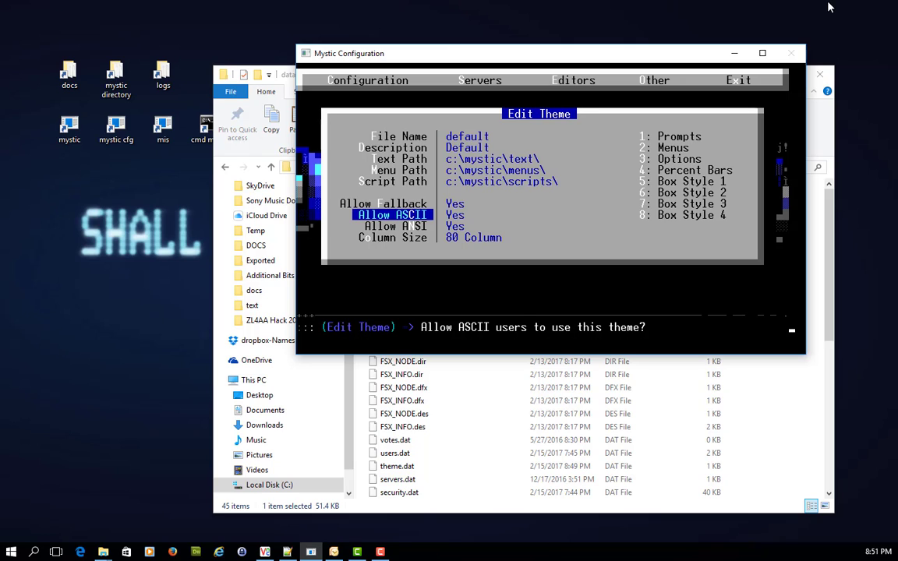
key(Down)
key(Down)
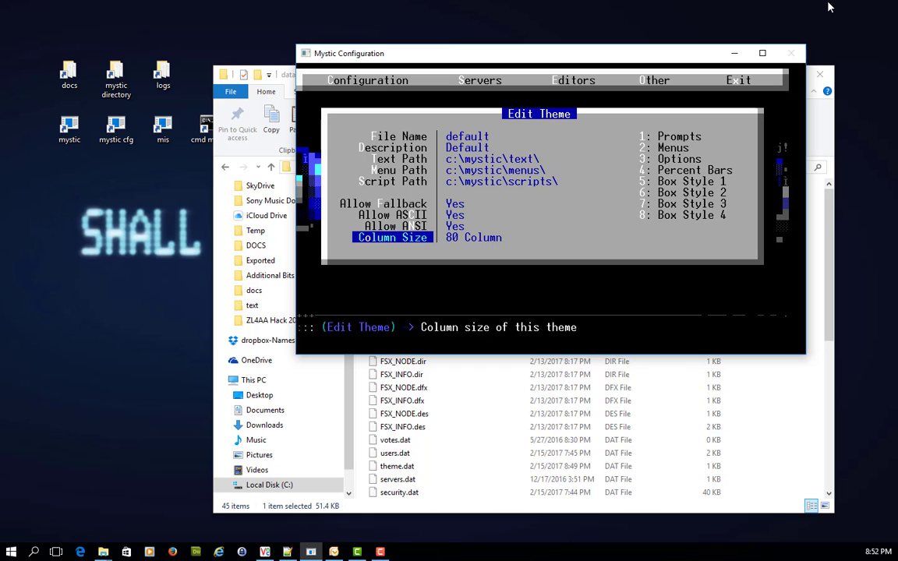
key(Up)
key(Up)
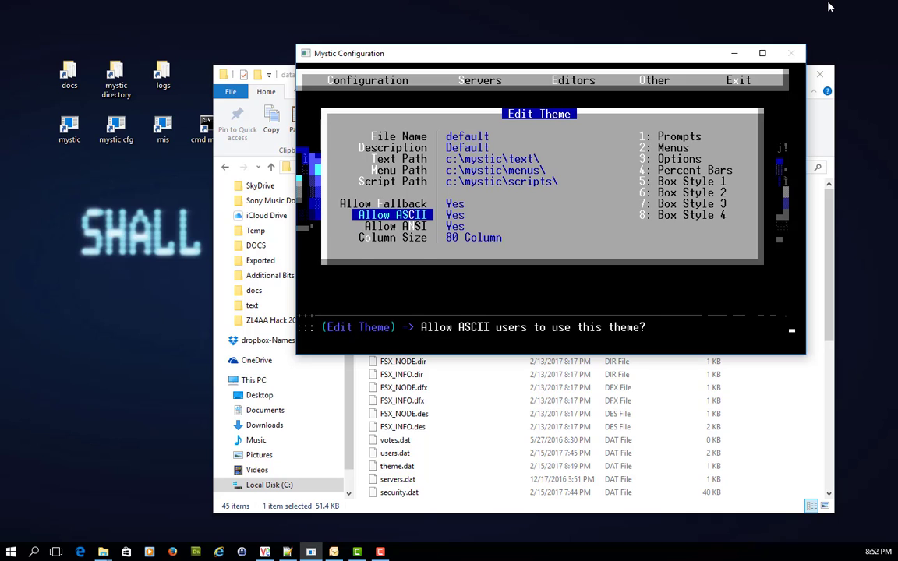
key(Up)
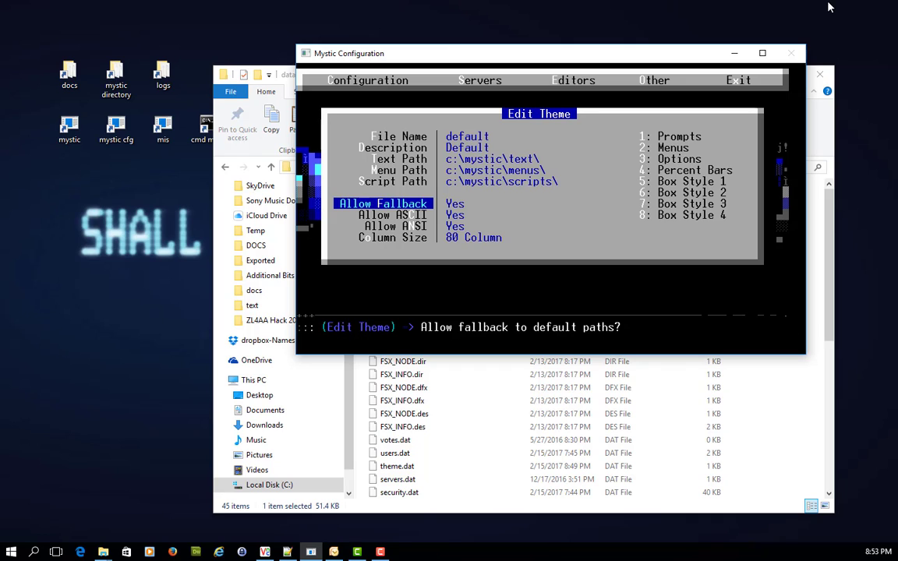
Step: Review the default theme's text, menu and script paths, and return to the theme list
key(Up)
key(Up)
key(Up)
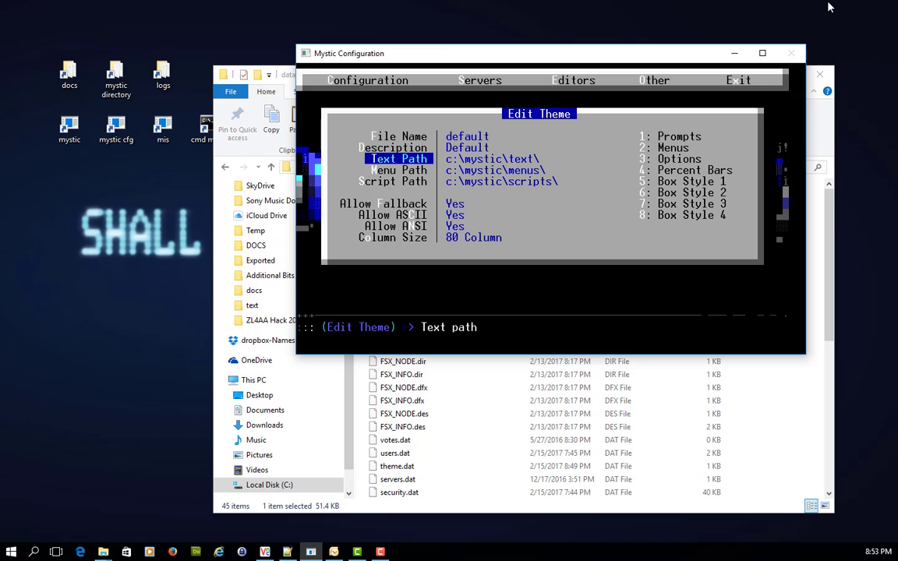
key(Down)
key(Down)
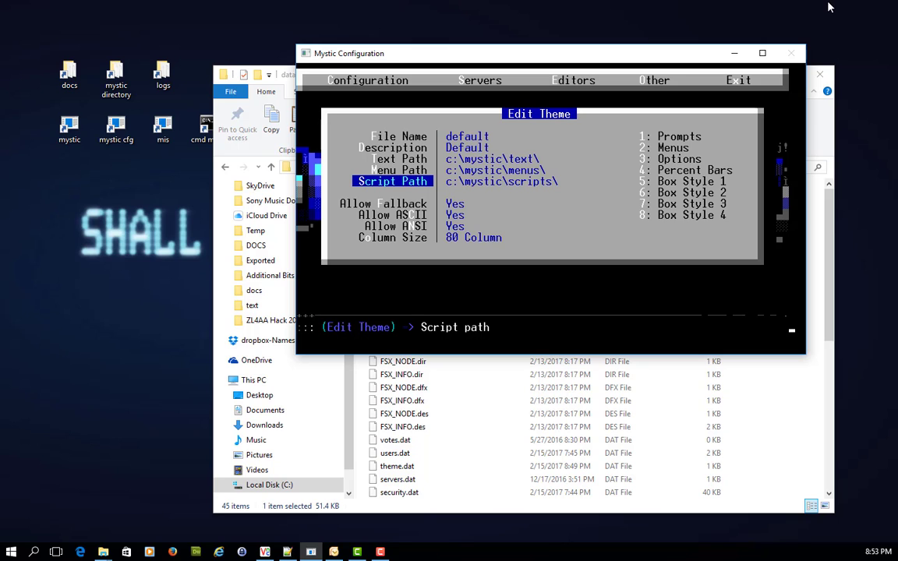
key(Escape)
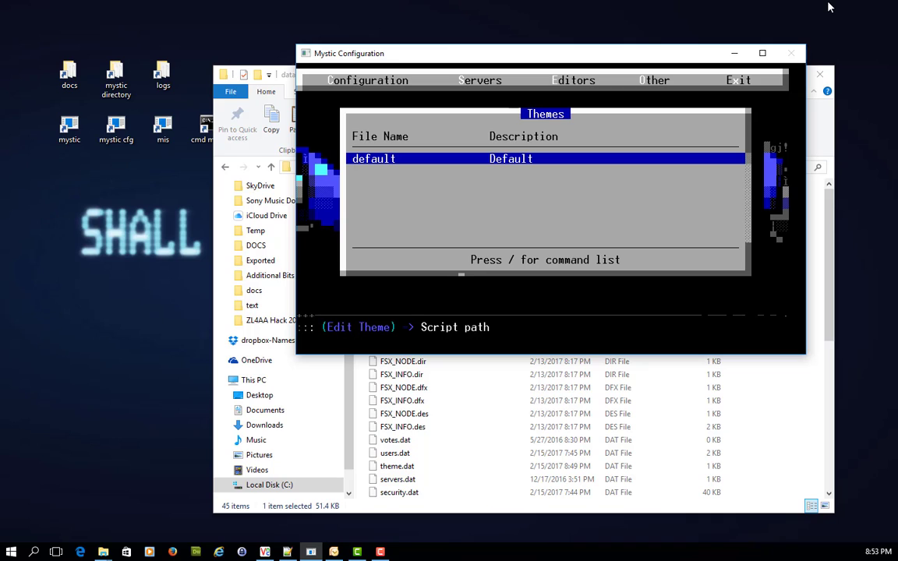
Step: Insert a new theme below the default theme and open its settings
key(Down)
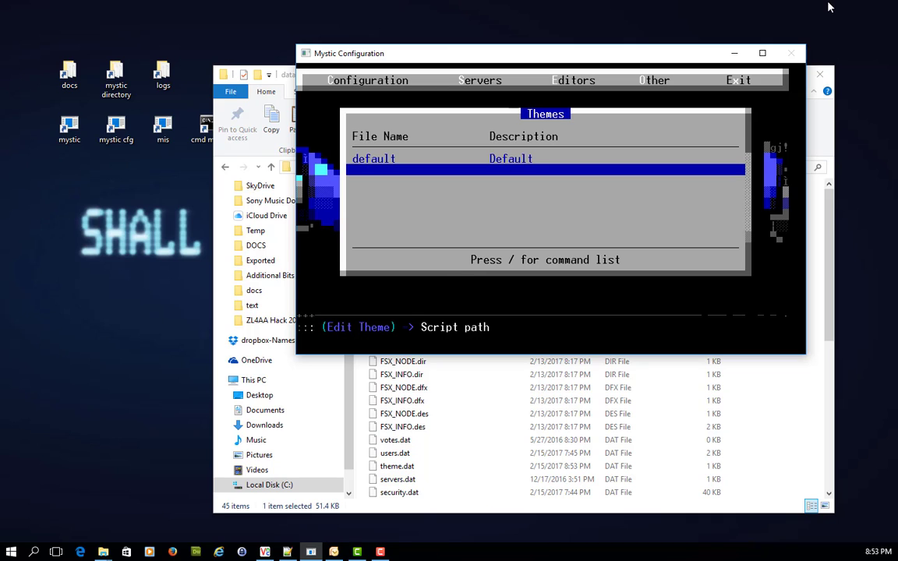
key(slash)
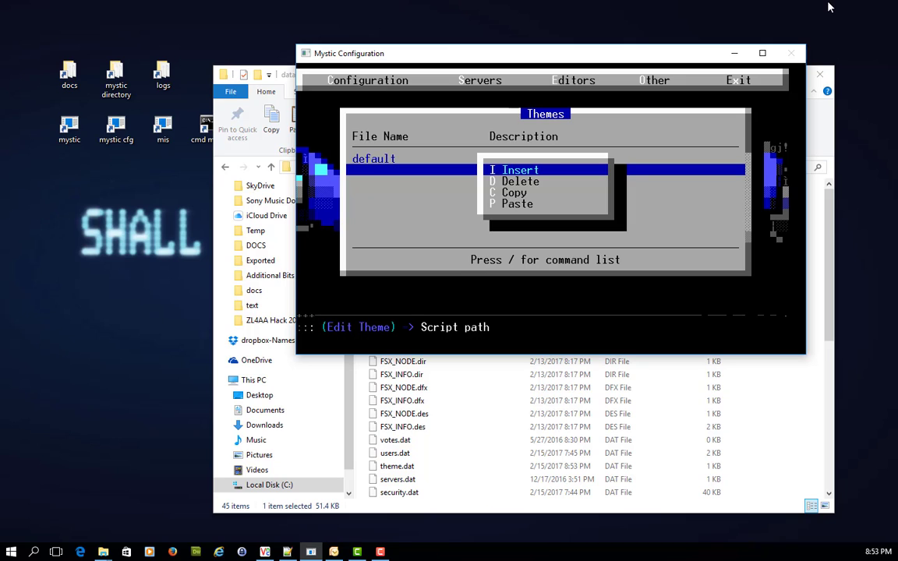
key(Return)
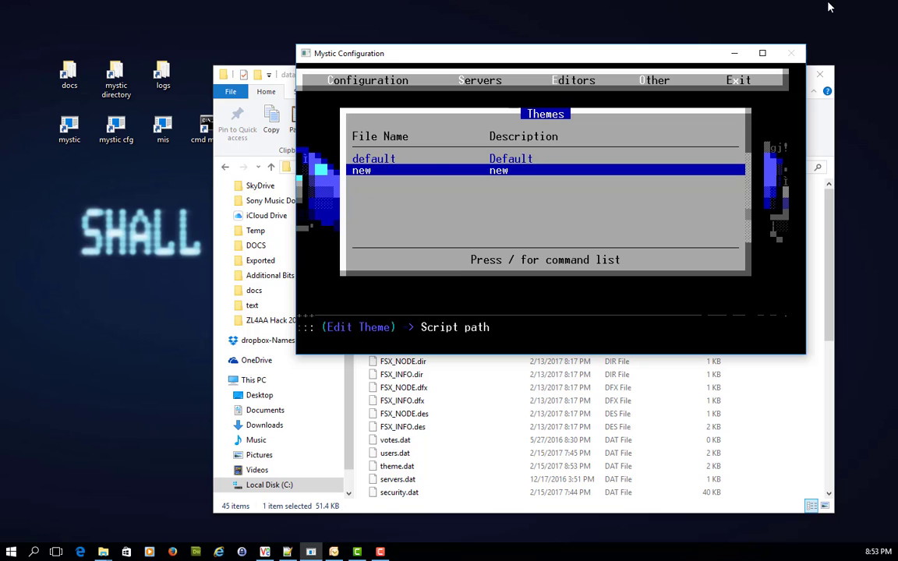
key(Return)
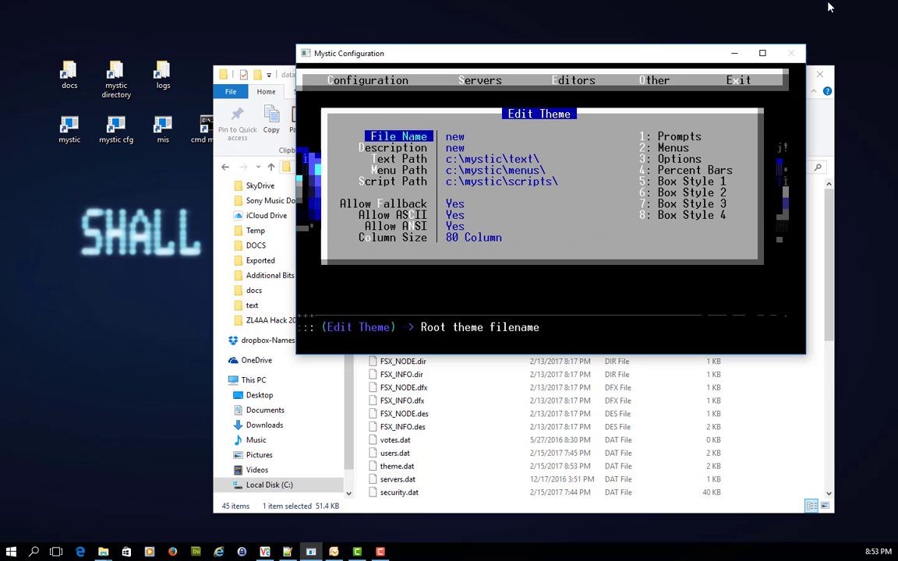
Step: Look through the new theme's description and its text, menu and script paths
key(Down)
key(Down)
key(Down)
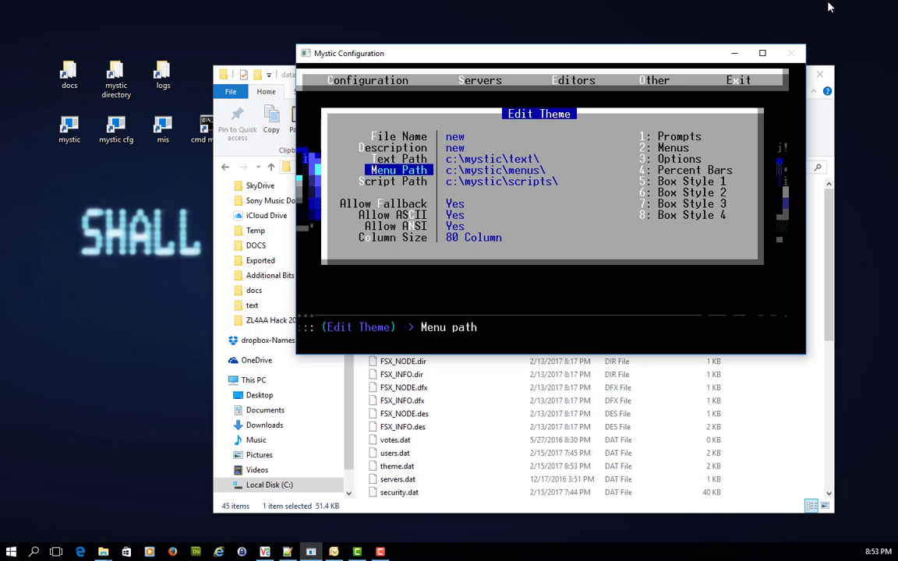
key(Down)
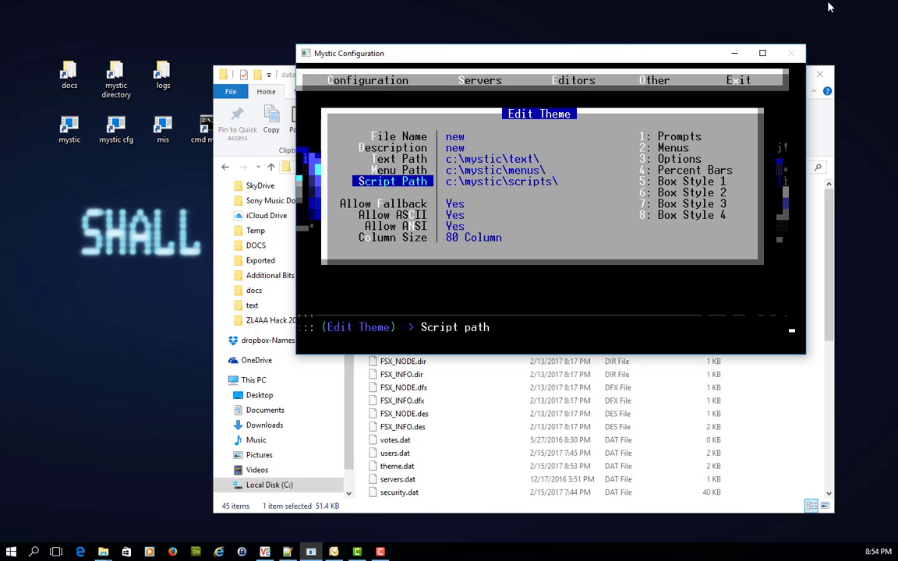
key(Up)
key(Up)
key(Up)
key(Up)
Step: Set the new theme's text path to c:\mystic\themes\new\text\ and agree to create that directory
key(Down)
key(Down)
key(Return)
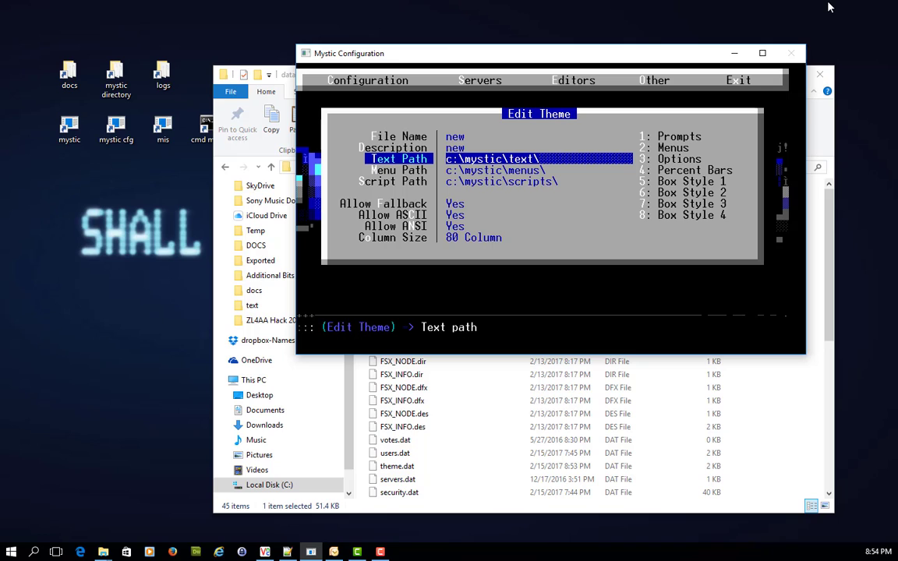
text(th)
text(hem)
key(BackSpace)
key(BackSpace)
key(BackSpace)
text(emes)
text( ew)
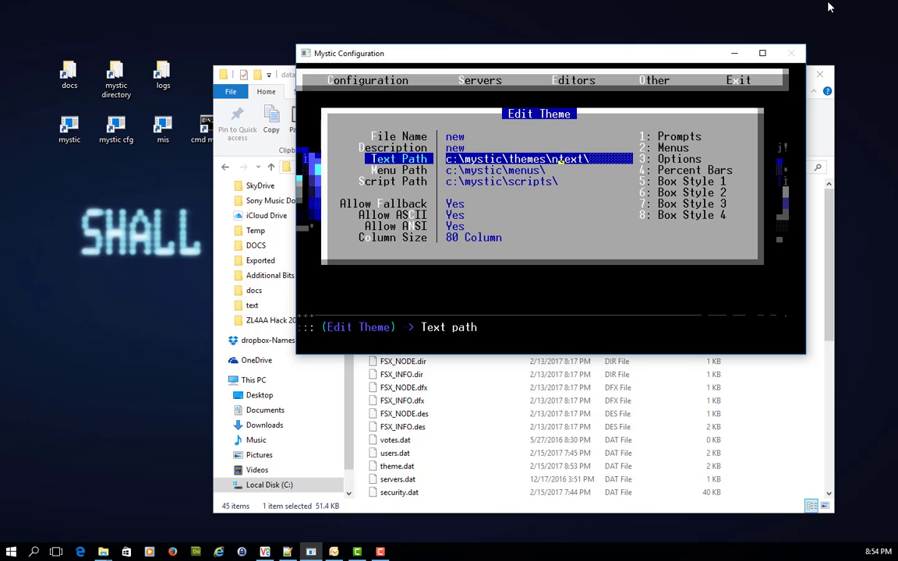
text(\)
key(Return)
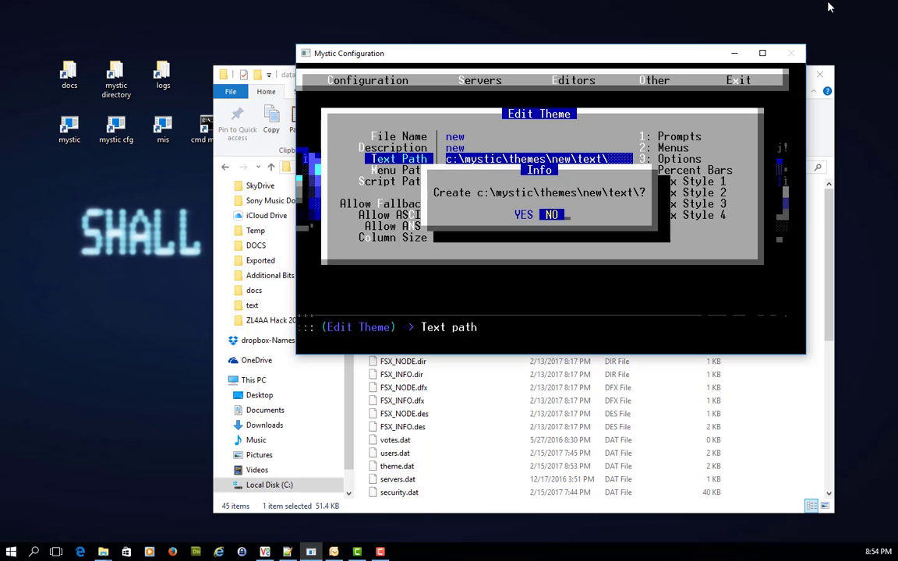
key(Left)
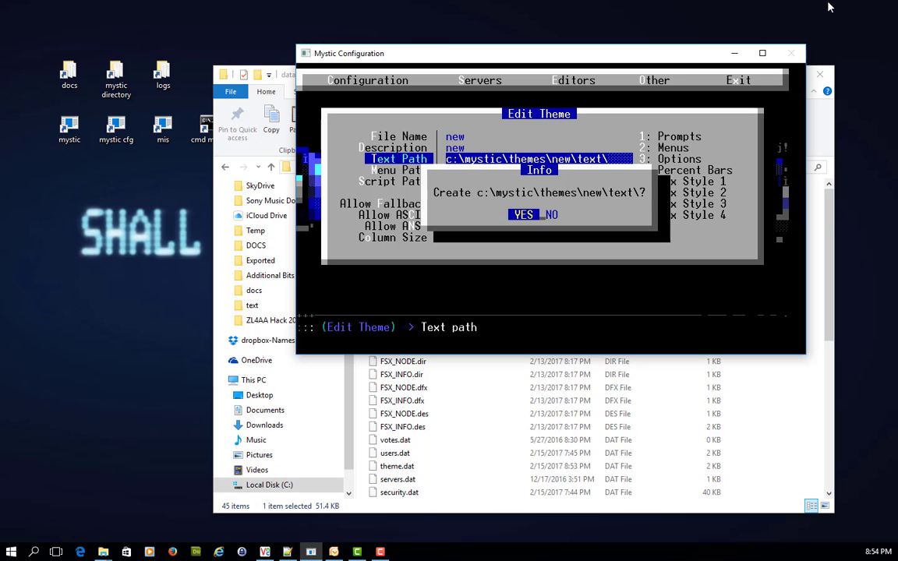
key(Return)
Step: Set the new theme's menu path to c:\mystic\themes\news\menus\ and agree to create that directory
key(Down)
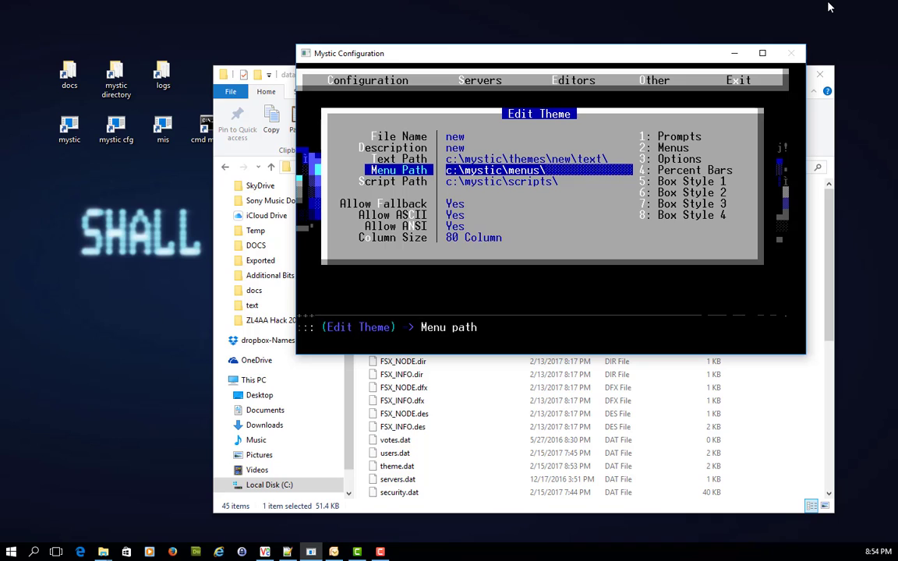
key(Left)
key(Left)
key(Left)
key(Left)
key(Left)
key(Left)
text(te)
key(BackSpace)
text(hemes\news\)
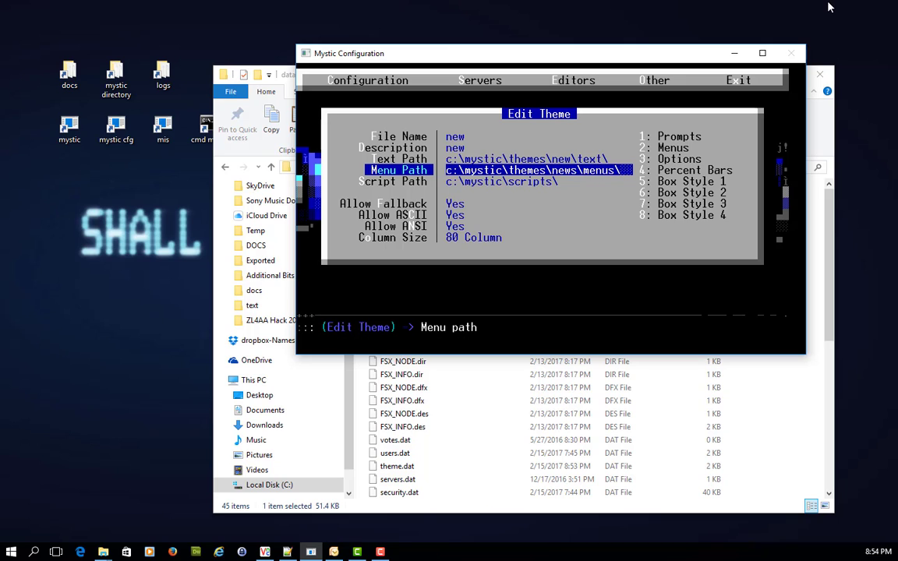
key(Return)
key(Left)
key(Return)
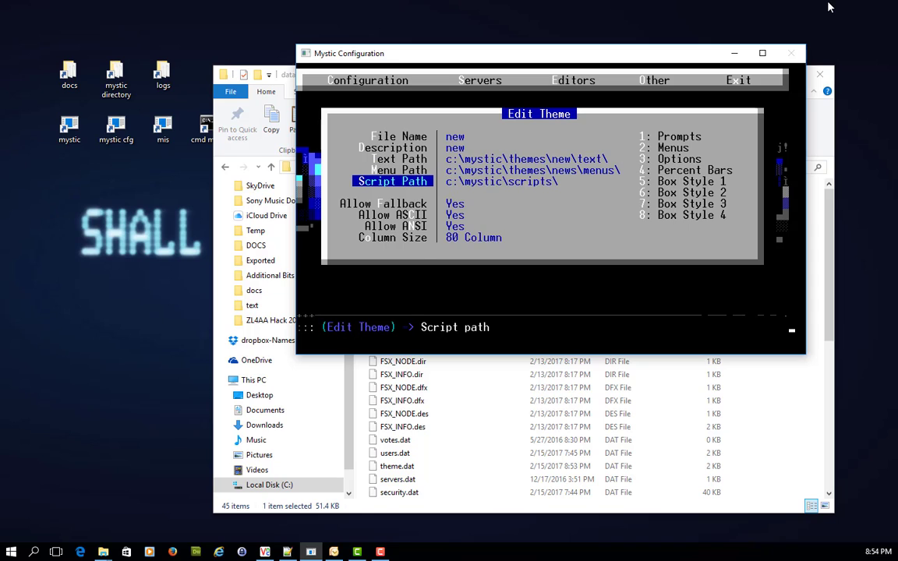
Step: Set the new theme's script path to c:\mystic\themes\new\scripts\ and agree to create that directory
key(Return)
key(Left)
key(Left)
key(Left)
key(Left)
key(Left)
key(Left)
key(Left)
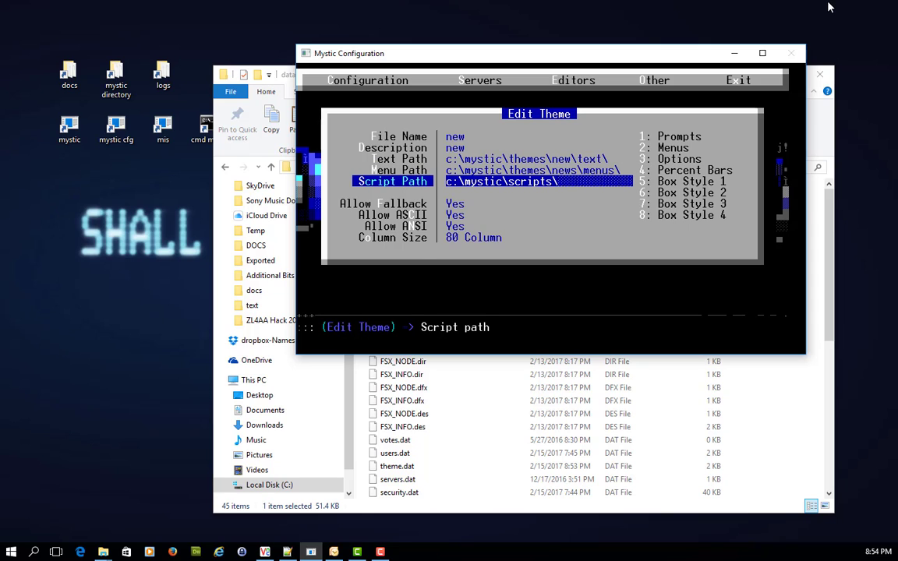
text(themes\)
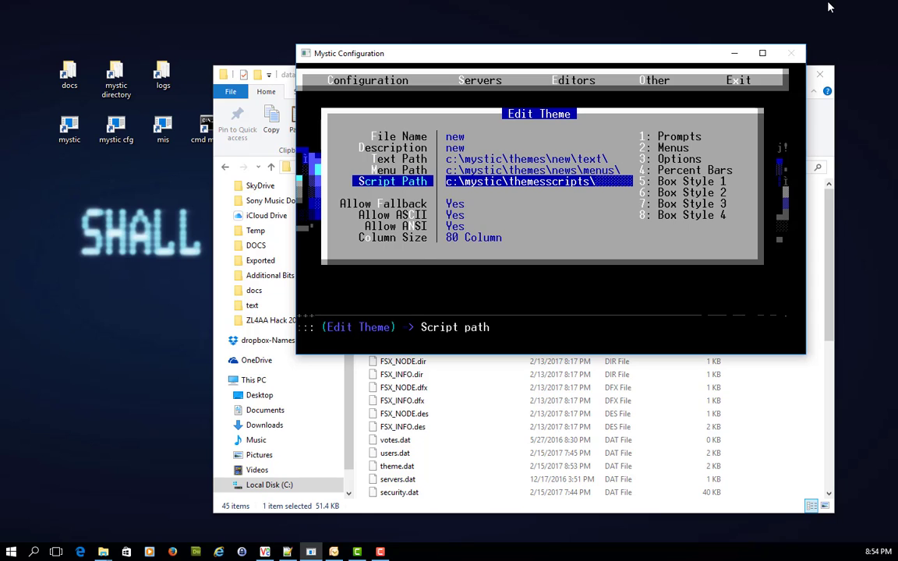
text(new)
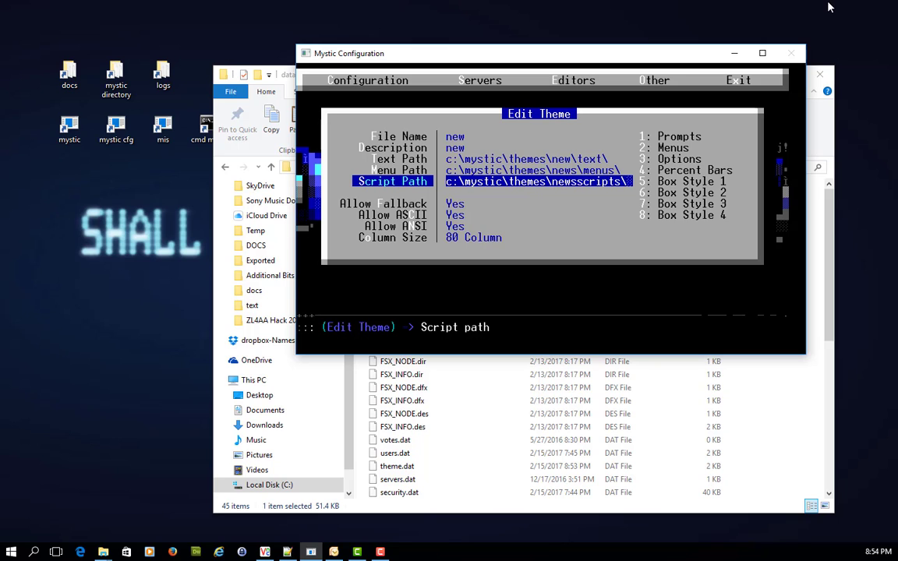
text(\)
key(Return)
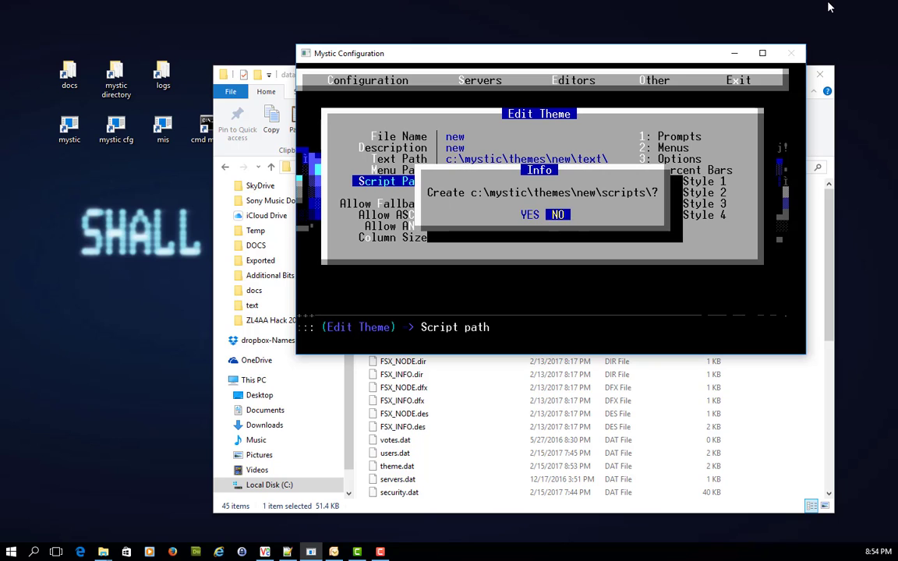
key(Left)
key(Return)
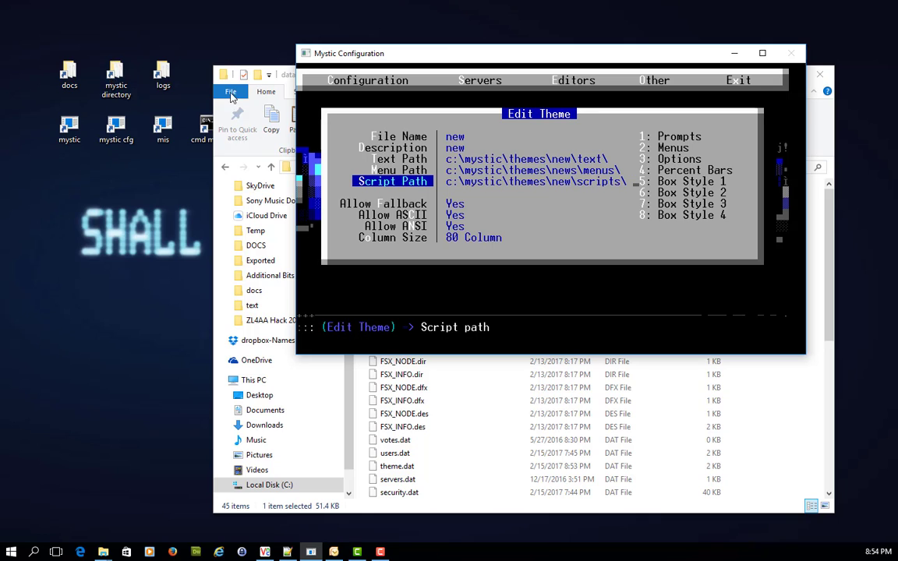
Step: Switch to File Explorer and open the themes\new folder in the mystic directory to check the created subfolders
click(479, 441)
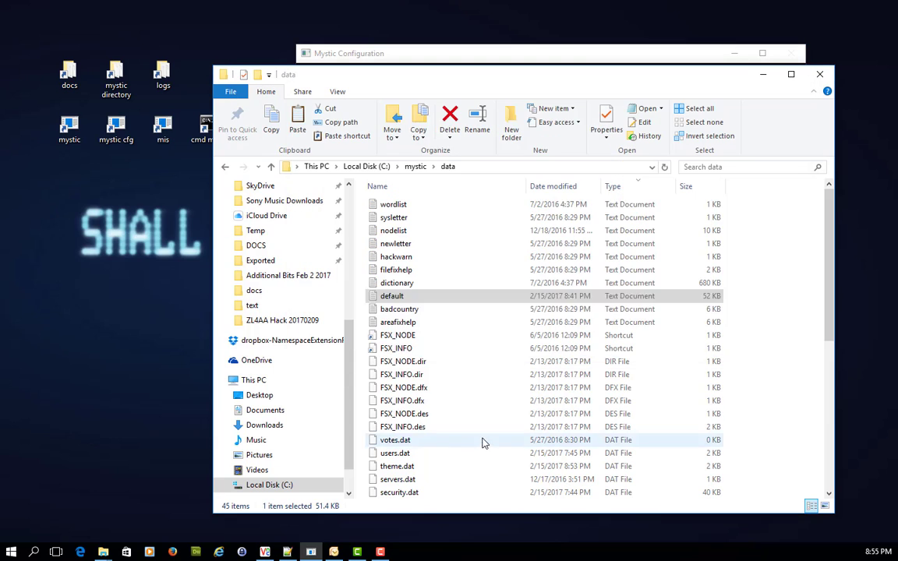
click(415, 167)
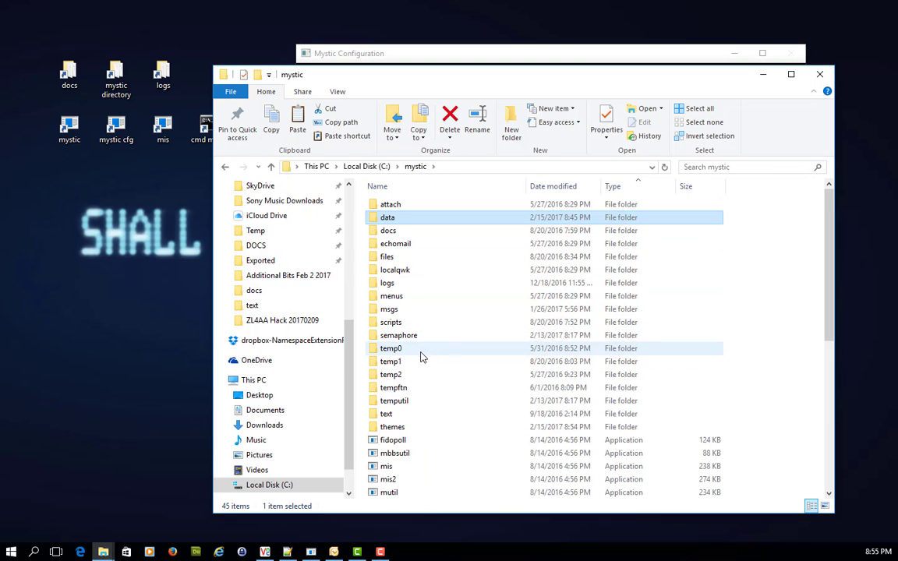
right_click(465, 341)
click(413, 430)
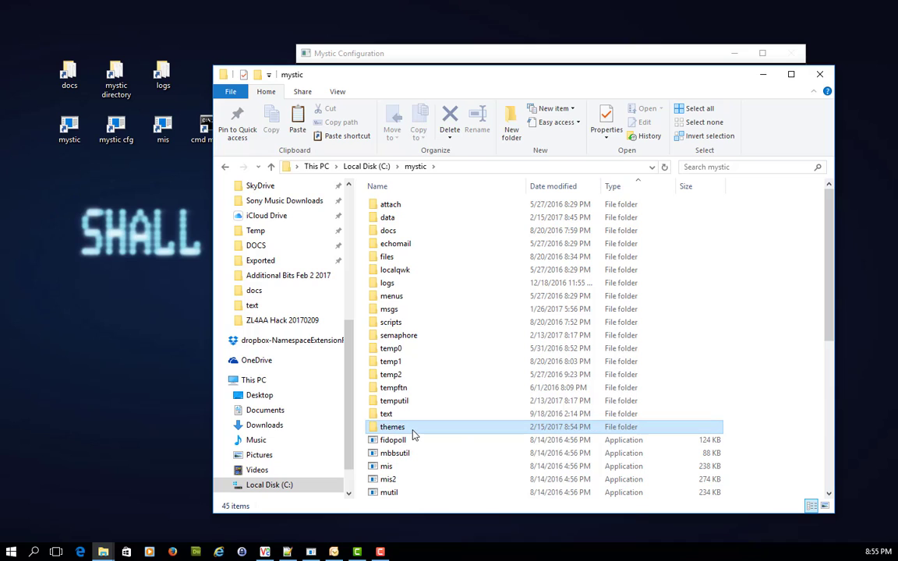
double_click(413, 430)
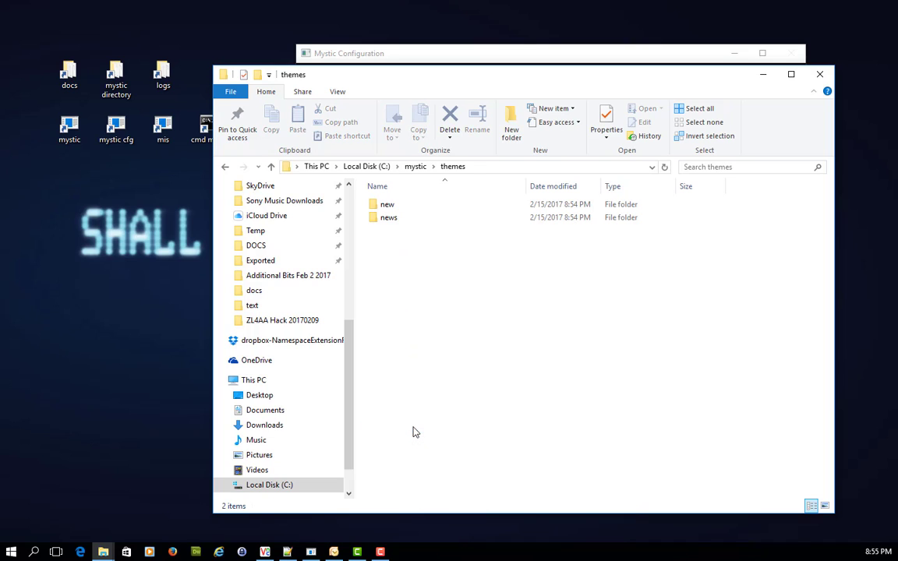
double_click(415, 210)
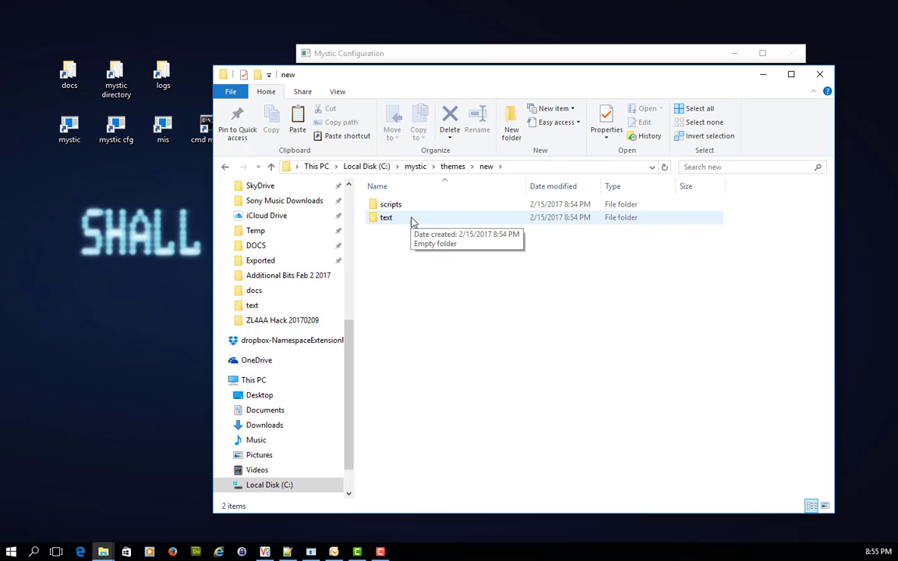
Step: Switch back to Mystic Configuration, correct the new theme's menu path to c:\mystic\themes\new\menus\ and agree to create that directory
click(311, 552)
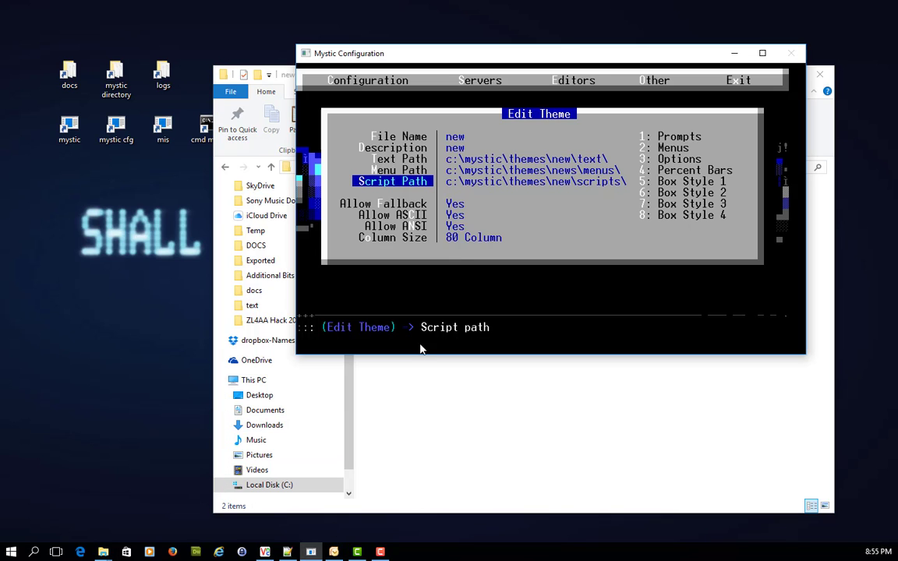
key(Up)
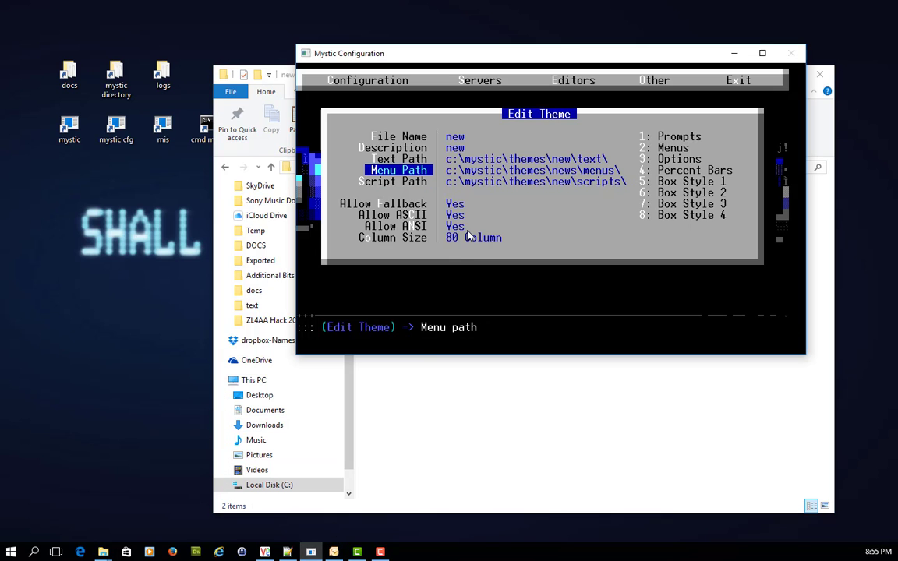
key(Return)
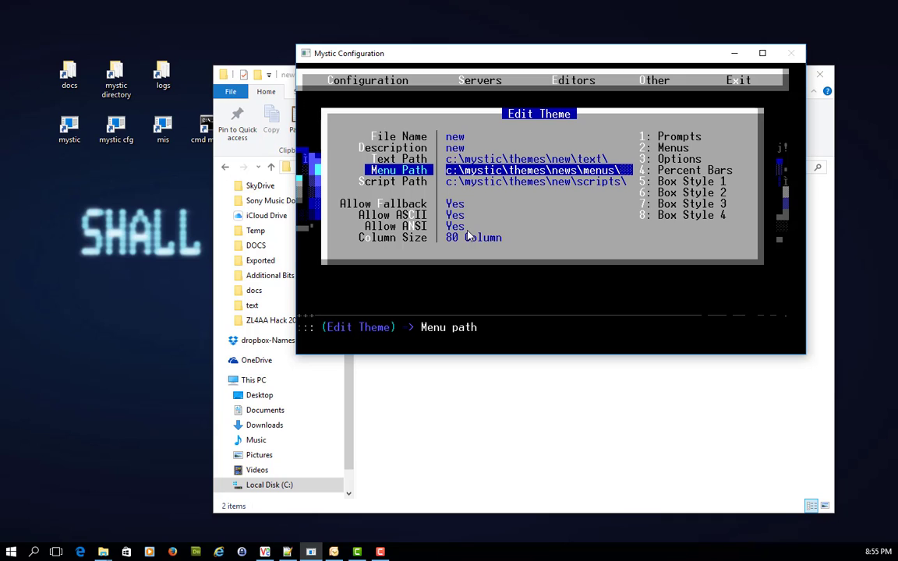
key(BackSpace)
key(Return)
key(Left)
key(Return)
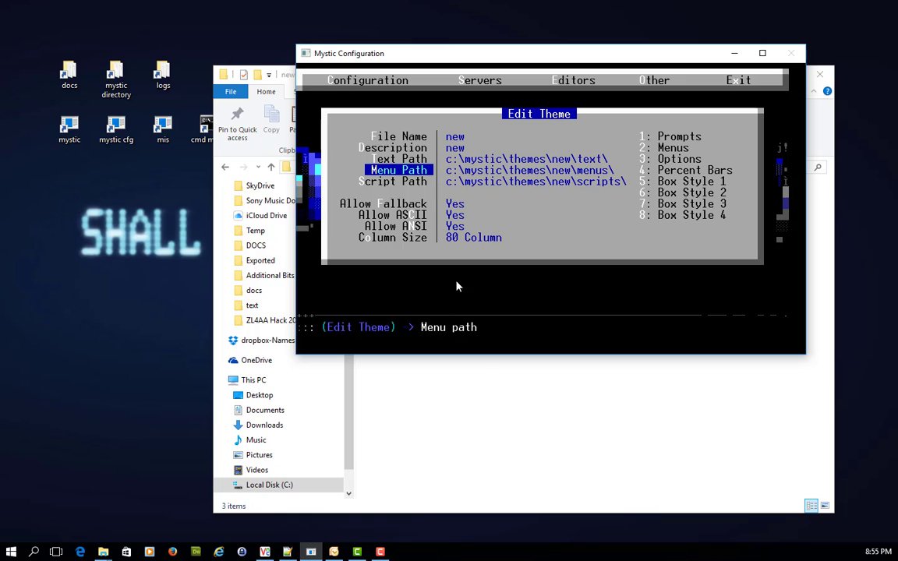
Step: Switch to File Explorer and copy all files from the mystic\text folder into themes\new\text
click(526, 408)
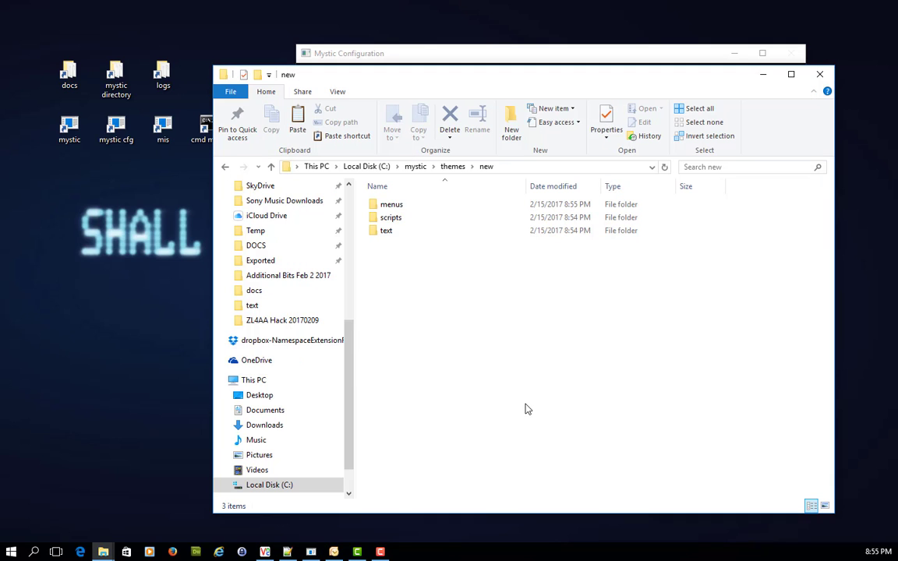
double_click(423, 221)
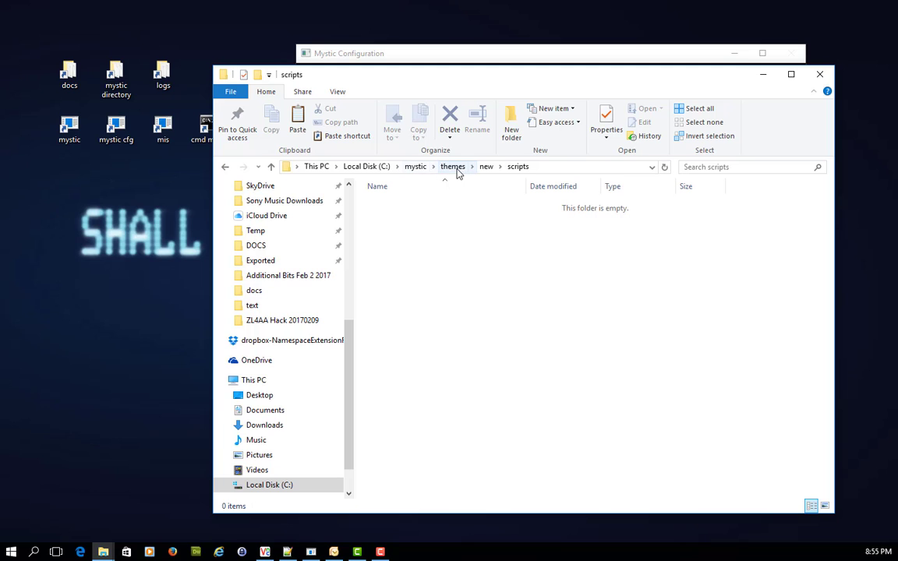
click(416, 166)
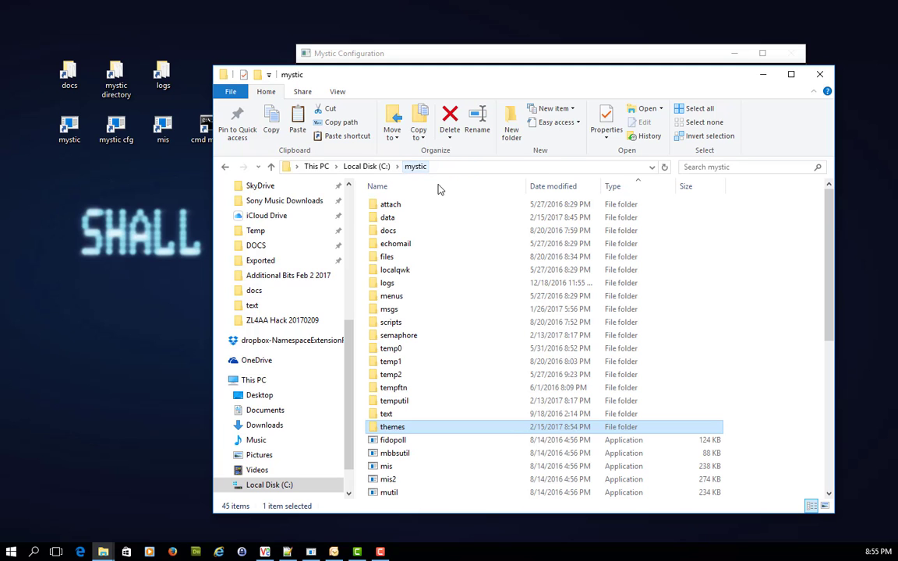
double_click(408, 415)
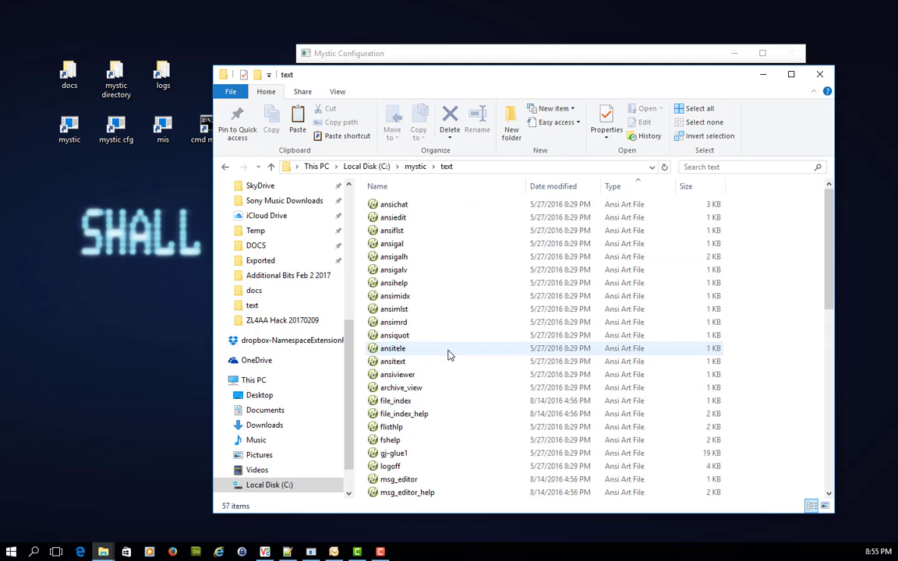
key(ctrl+a)
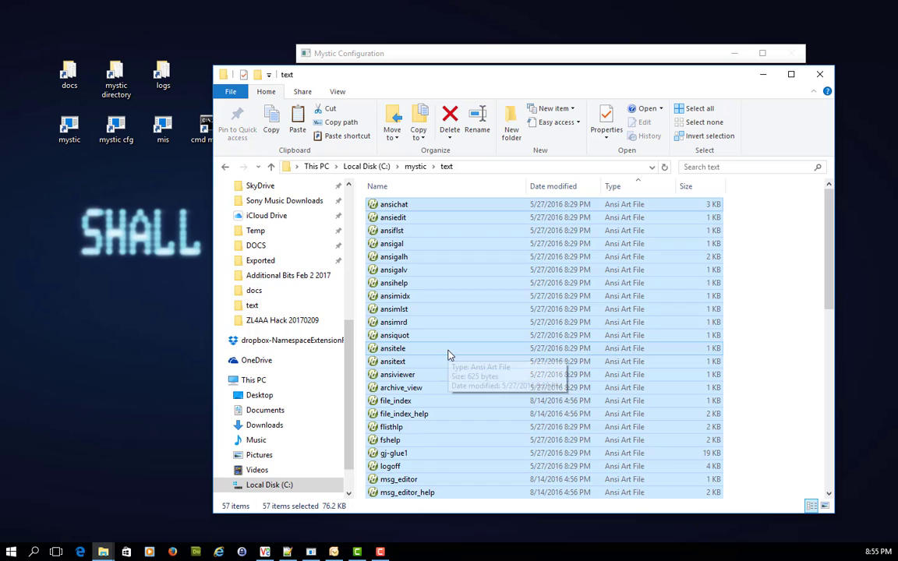
click(415, 166)
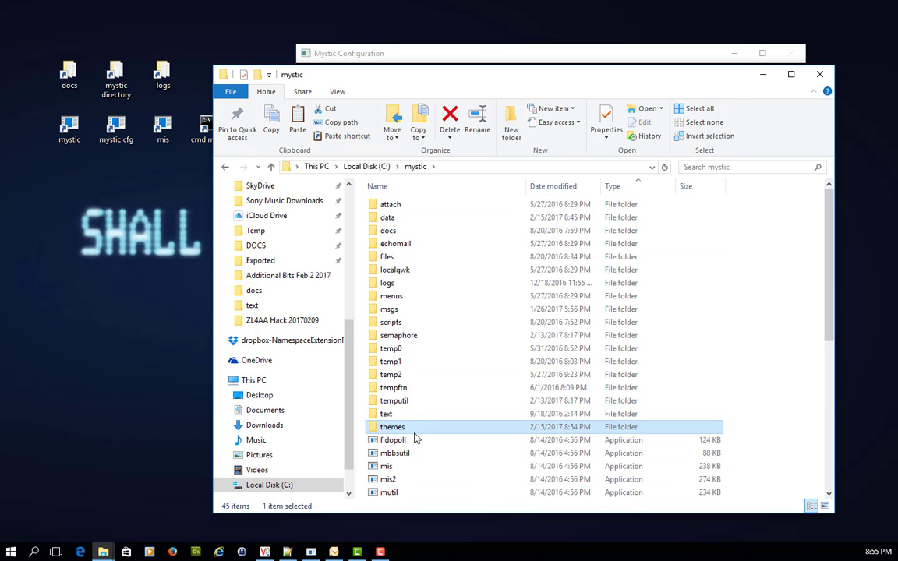
double_click(415, 433)
double_click(424, 206)
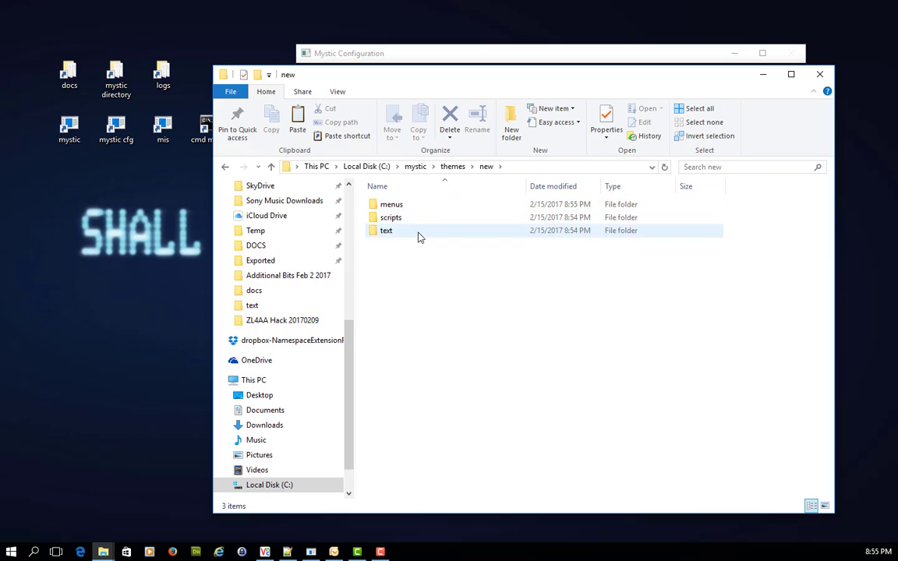
double_click(419, 234)
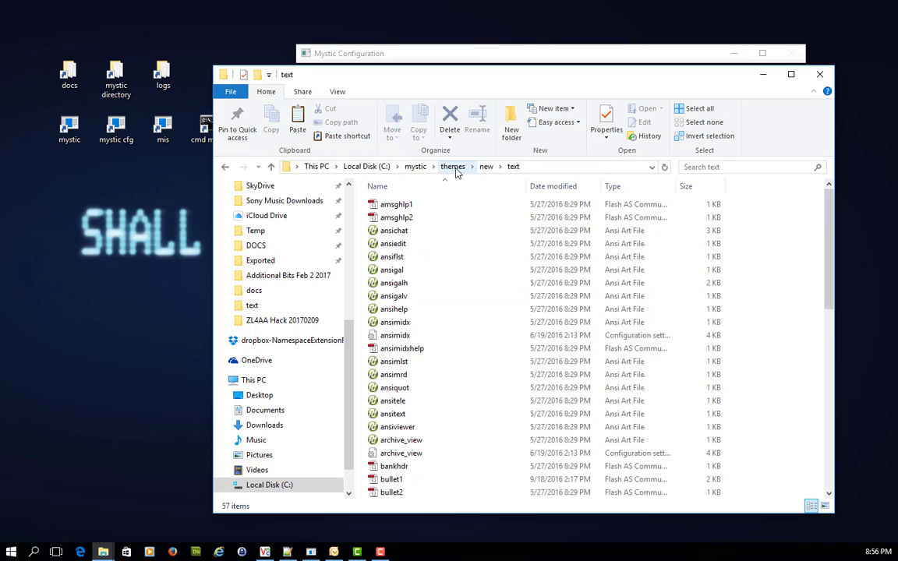
Step: Copy all files from the mystic\scripts folder into the new theme's scripts folder, themes\new\scripts
click(425, 169)
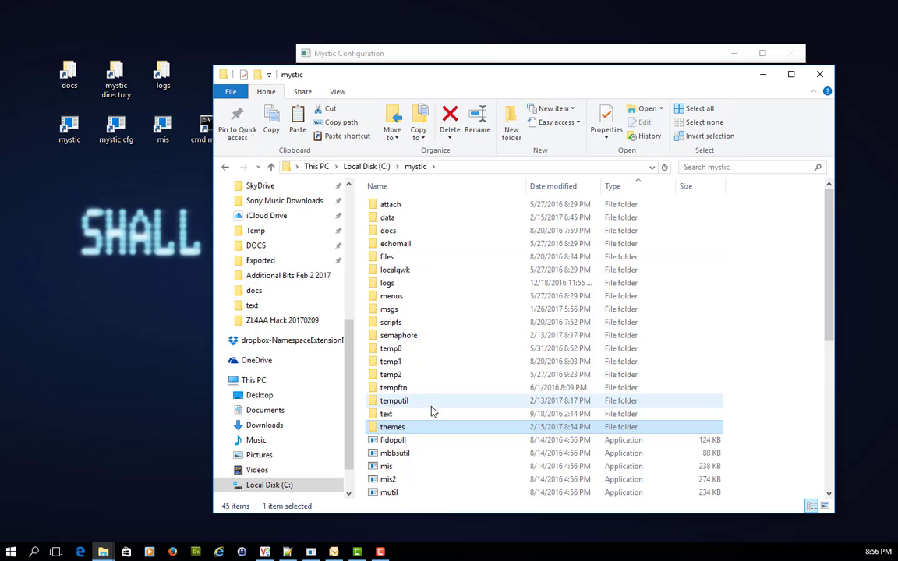
double_click(424, 328)
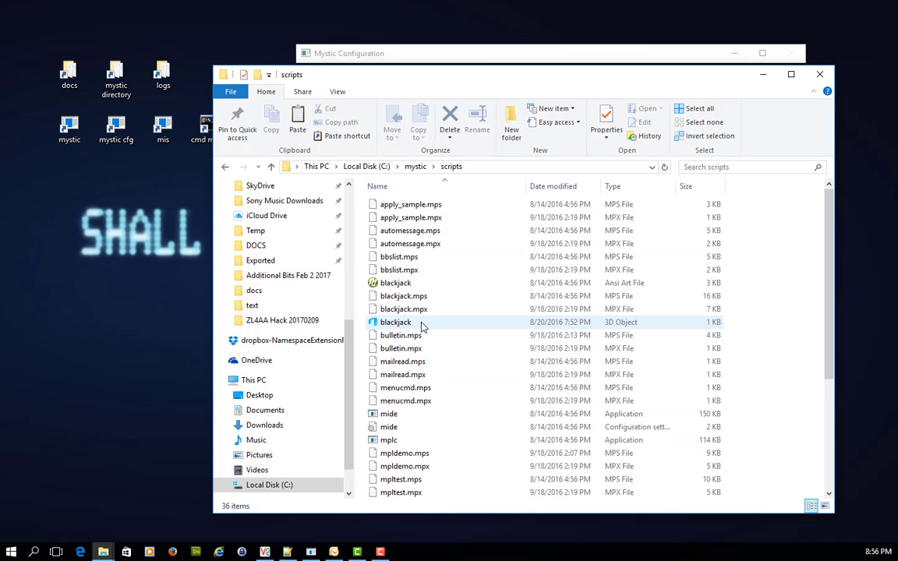
key(ctrl+a)
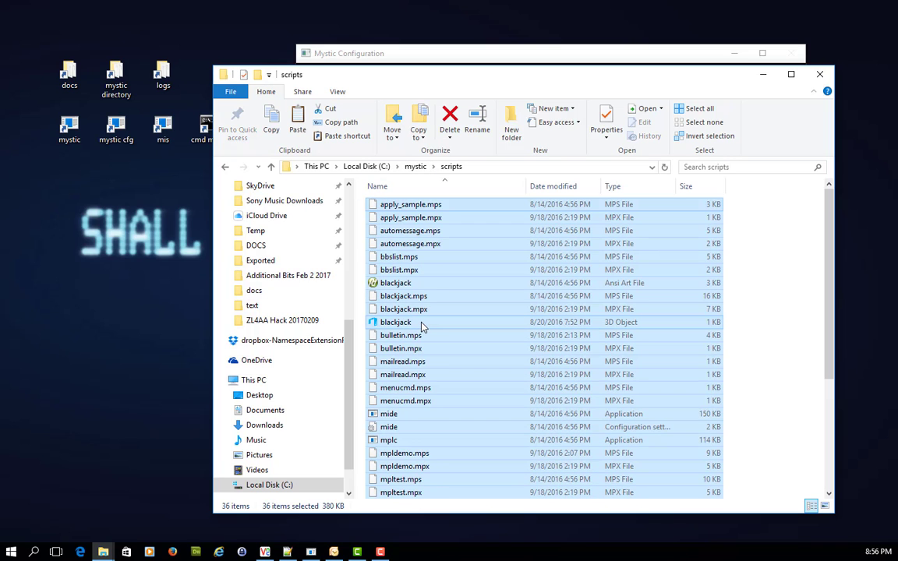
click(416, 166)
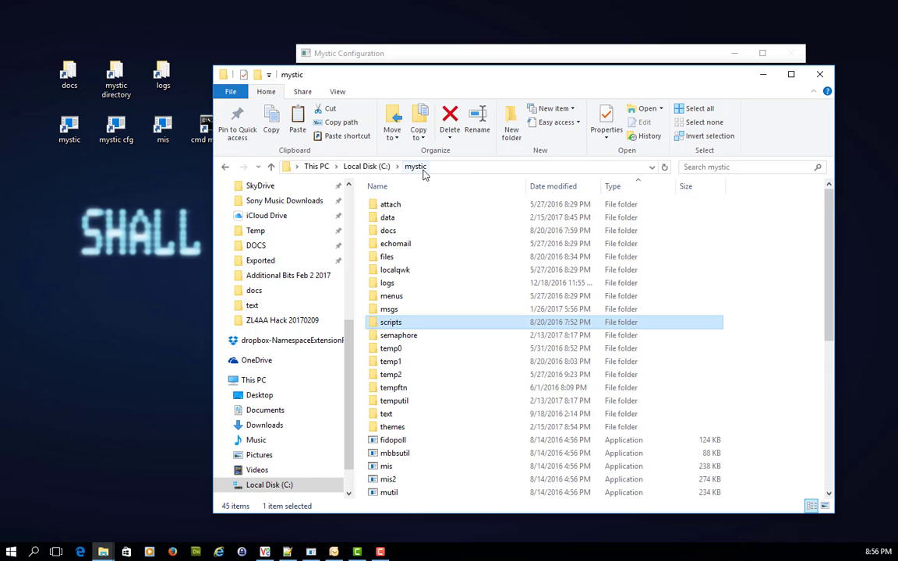
double_click(387, 427)
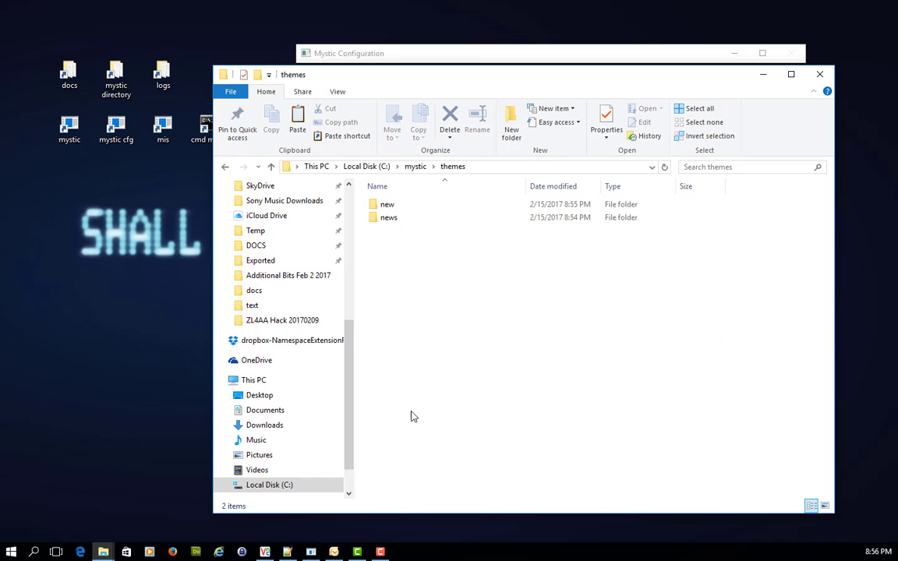
double_click(414, 205)
double_click(417, 219)
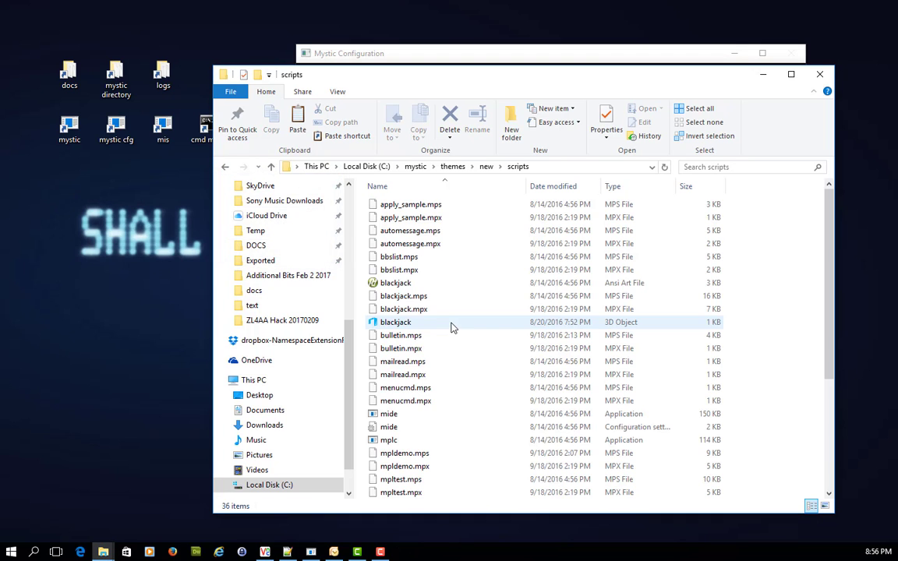
Step: Copy all menu files from the mystic\menus folder into the new theme's menus folder, themes\new\menus
click(485, 167)
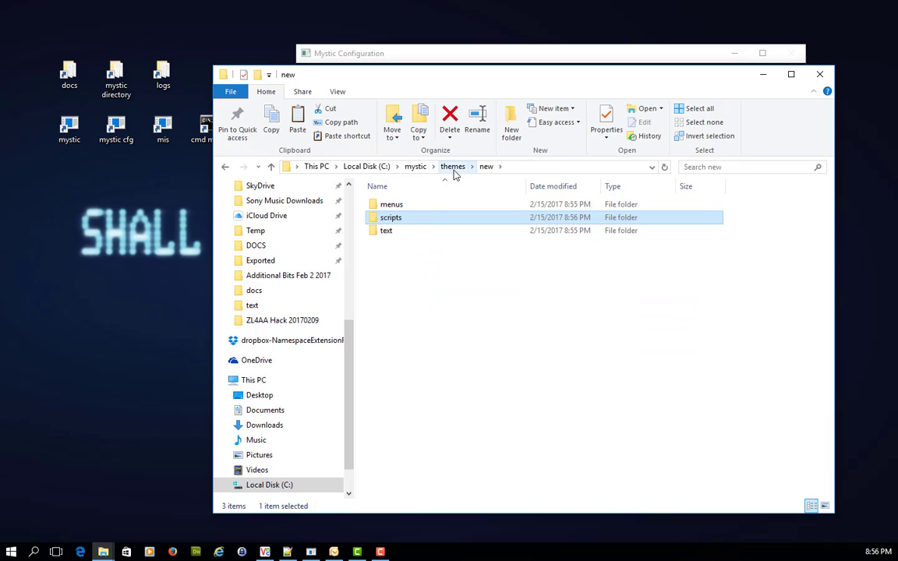
click(416, 167)
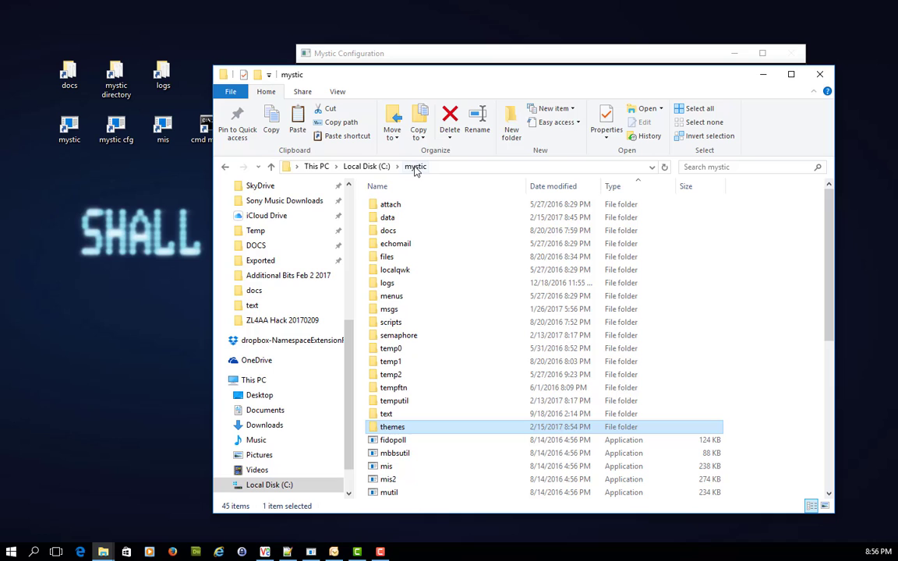
double_click(401, 300)
key(ctrl+a)
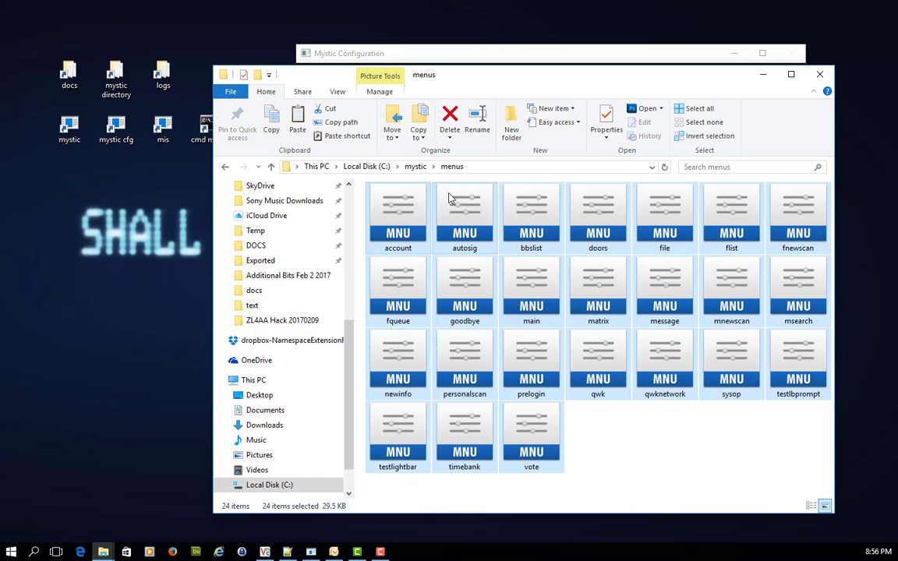
click(416, 167)
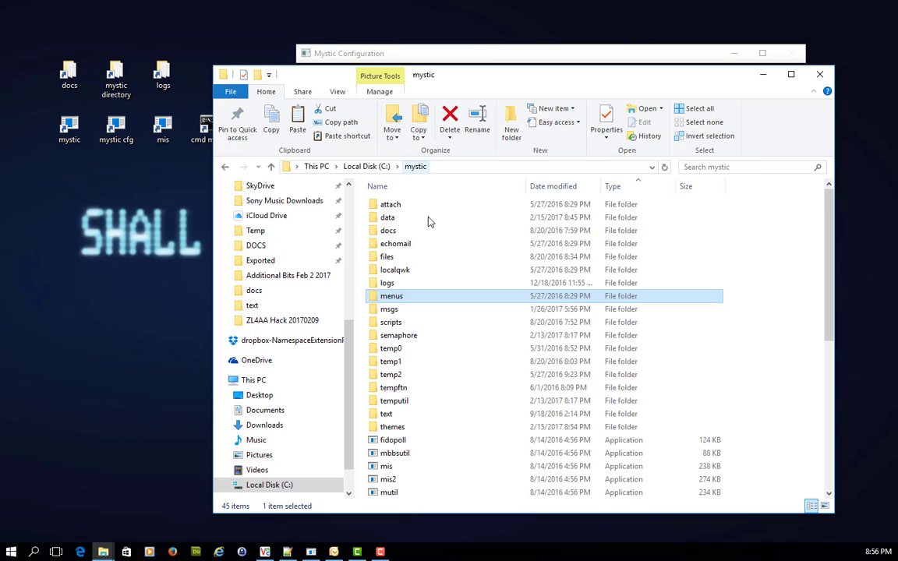
double_click(411, 427)
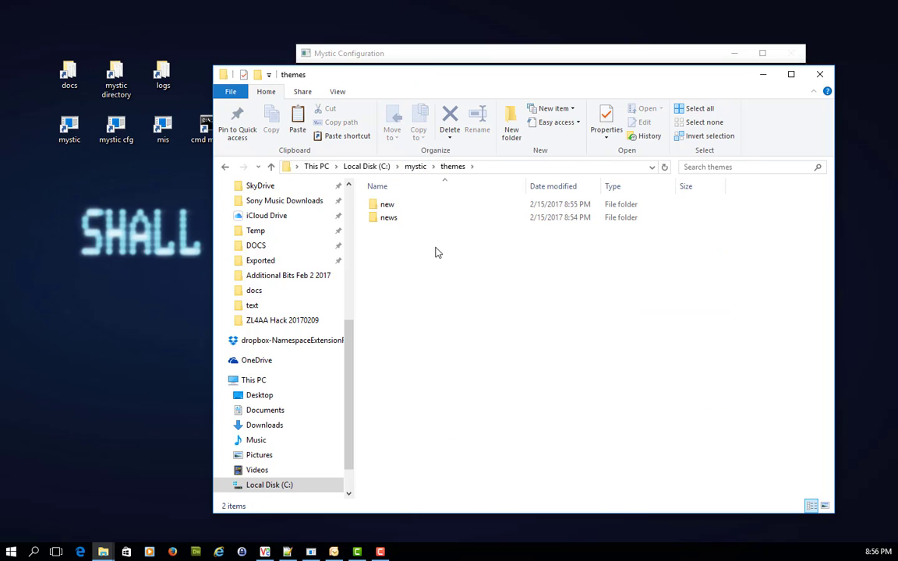
double_click(419, 207)
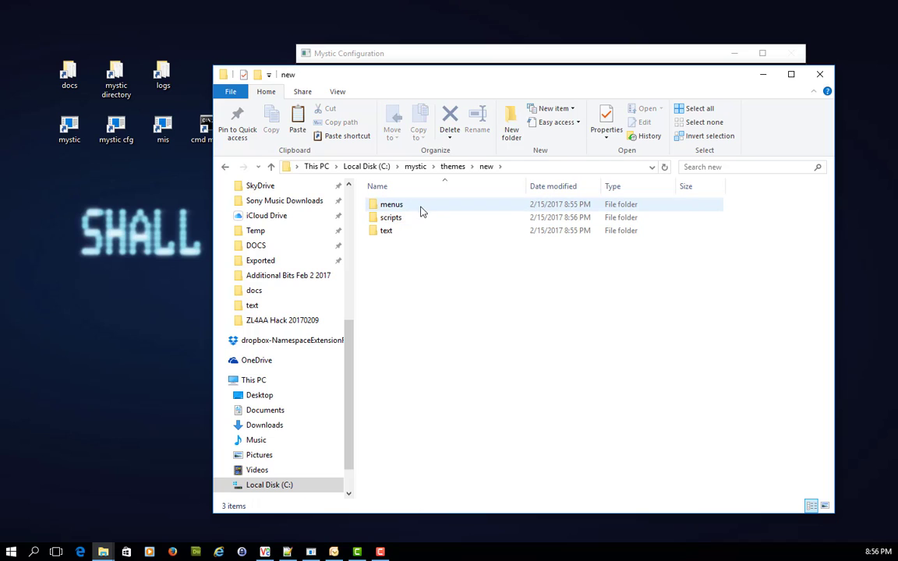
double_click(421, 208)
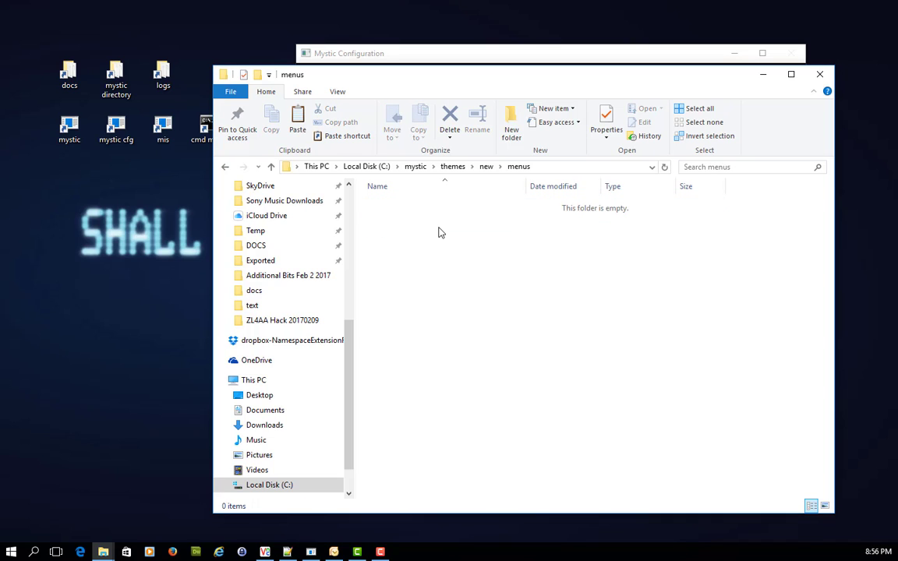
Step: Delete the mistakenly created news folder from the mystic\themes folder
click(452, 166)
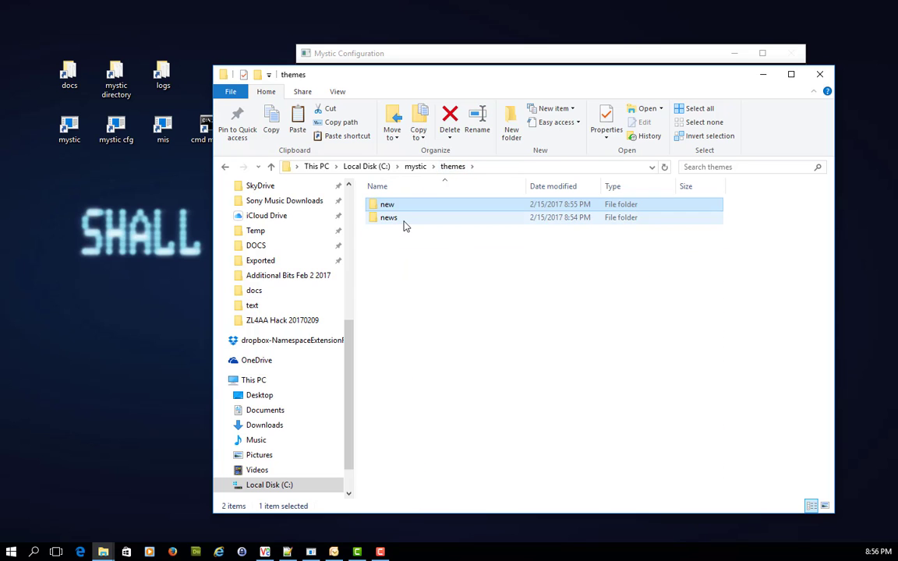
click(404, 222)
key(Delete)
key(Return)
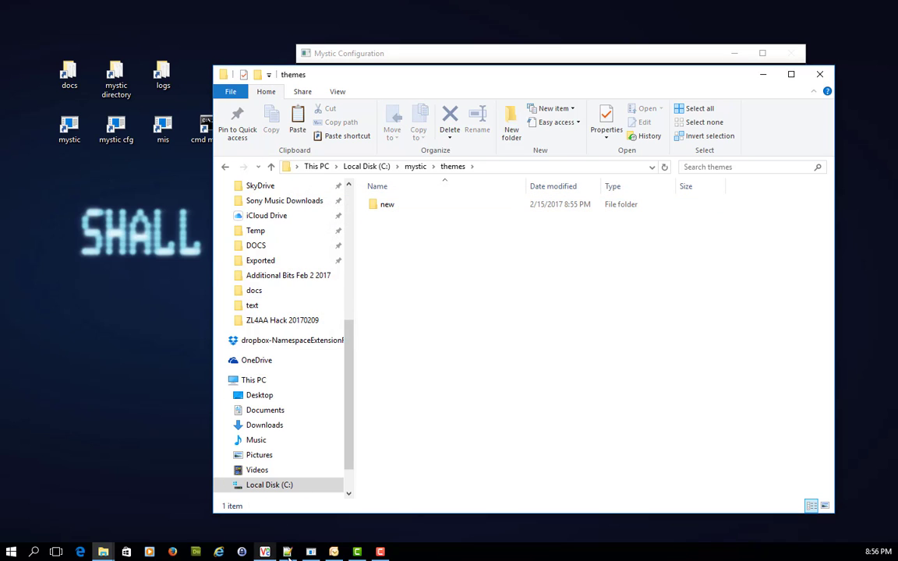
Step: Switch to Mystic Configuration and try to open the prompts editor for the new theme
click(311, 552)
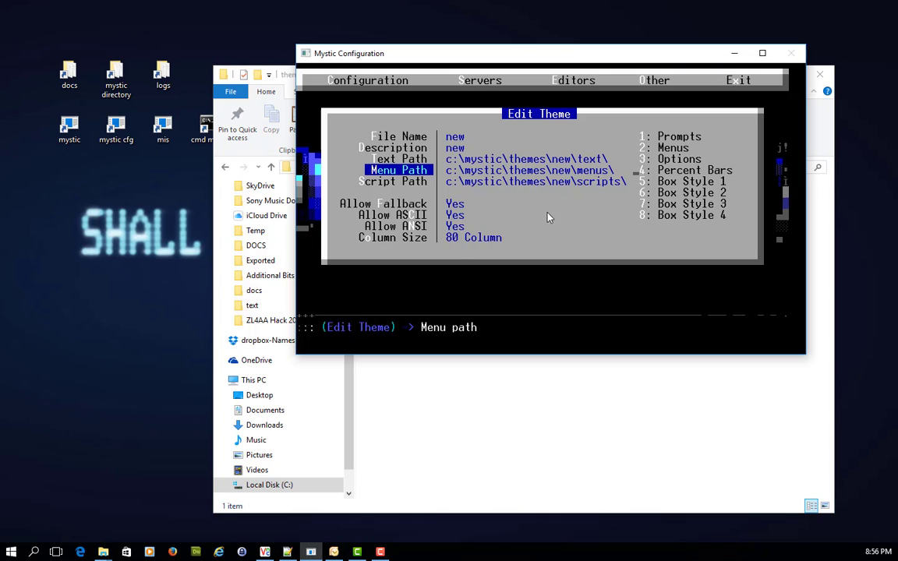
key(Up)
key(Up)
key(Up)
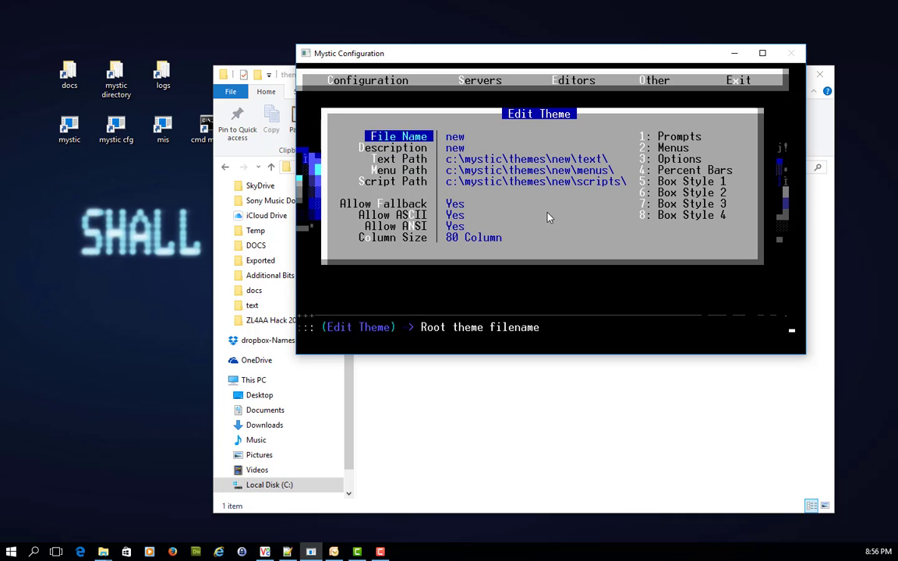
key(Right)
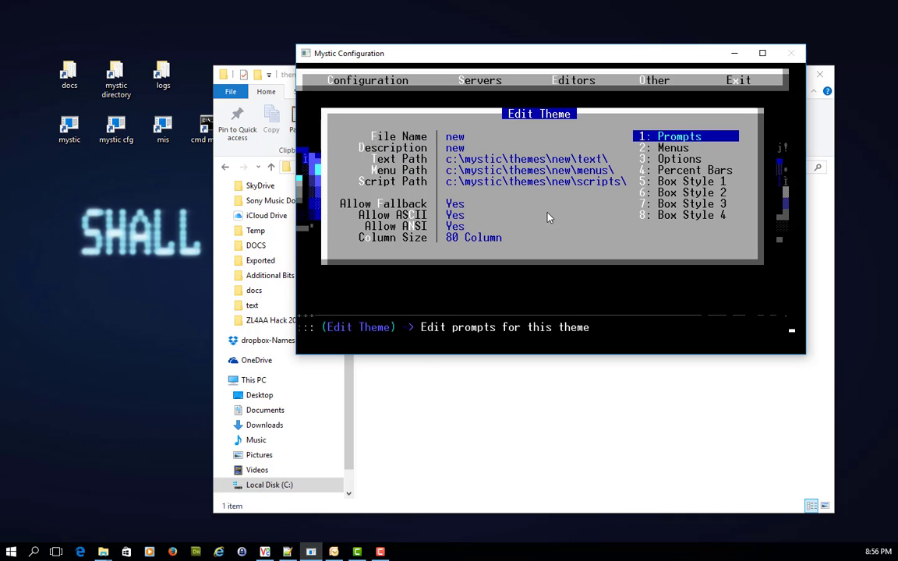
key(Return)
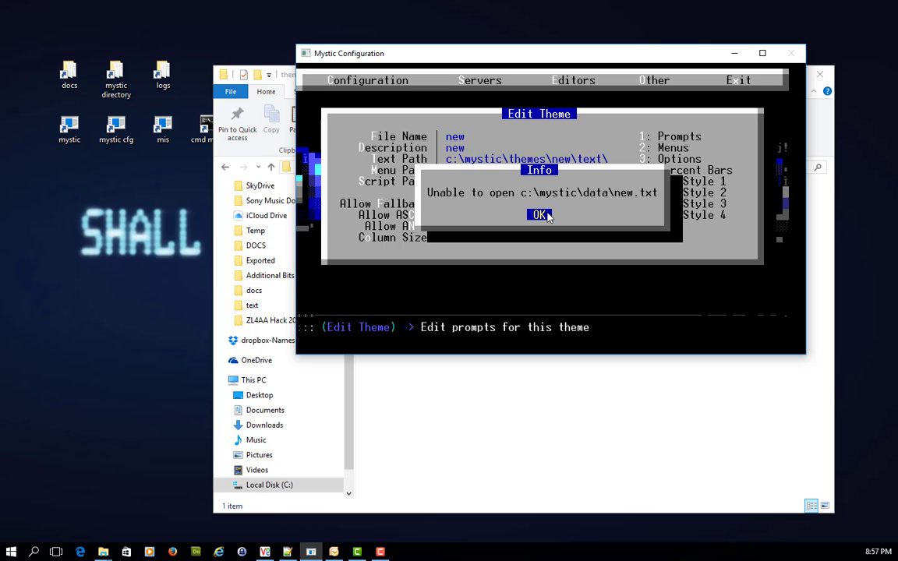
click(547, 216)
key(Tab)
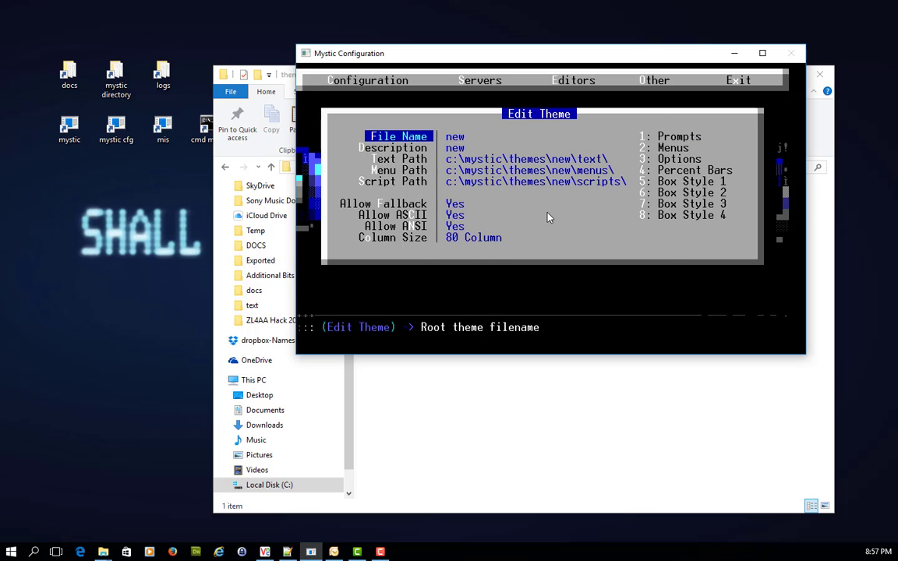
key(Down)
key(Up)
key(Tab)
key(Tab)
Step: Switch to File Explorer and duplicate the default text document in the mystic\data folder
click(514, 455)
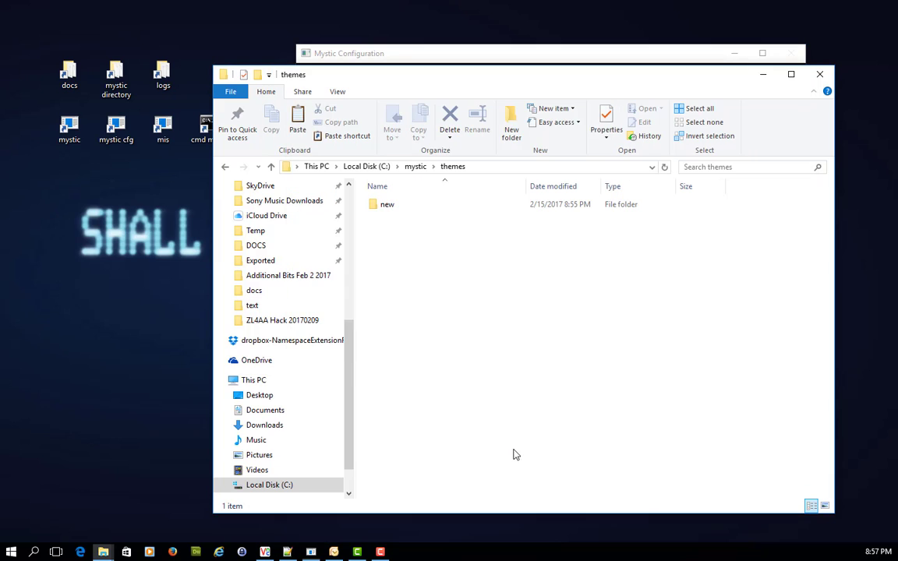
click(416, 166)
double_click(399, 218)
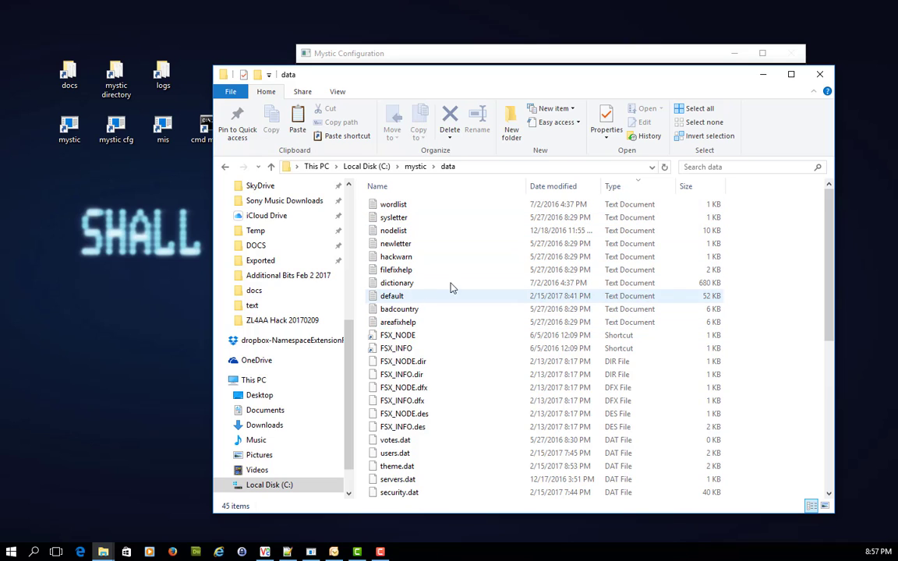
click(404, 297)
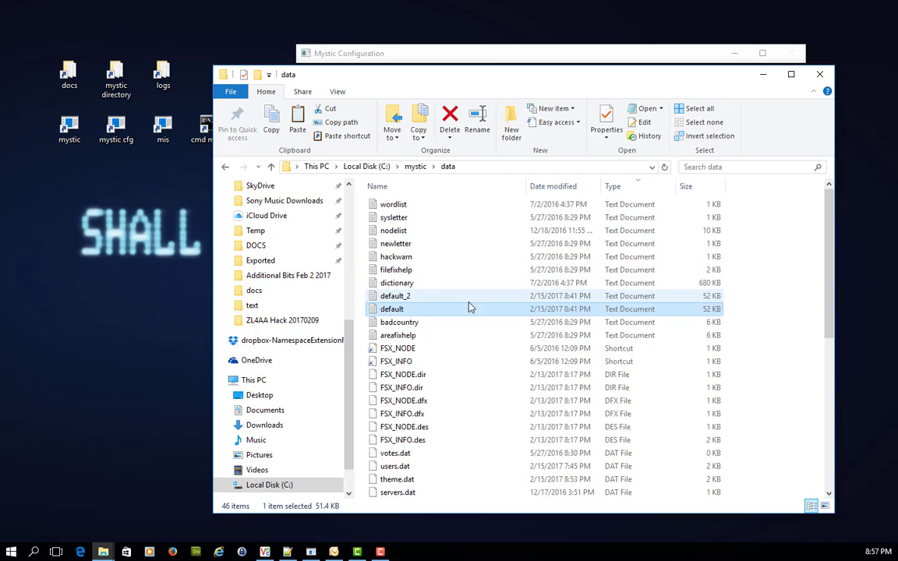
Step: Rename the duplicated text document default_2 in the mystic\data folder as new
right_click(421, 297)
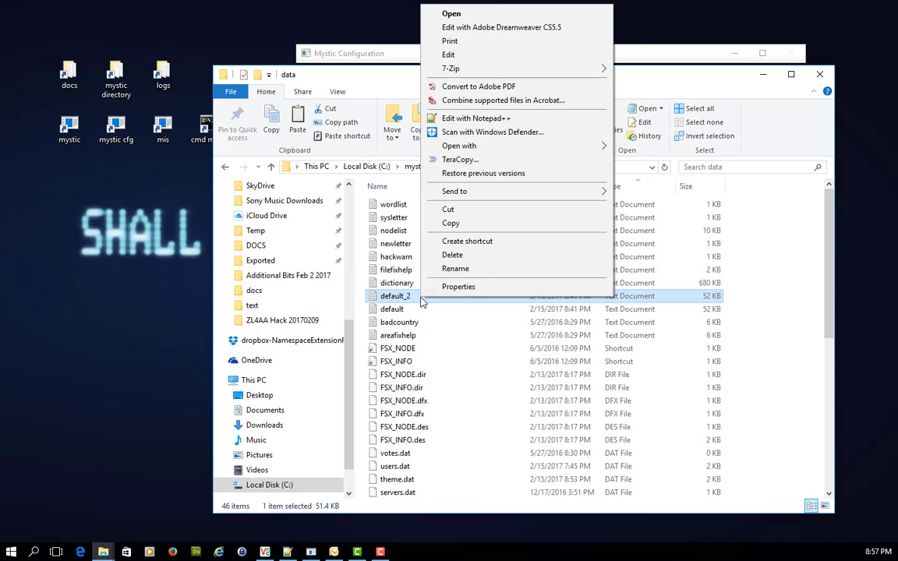
click(477, 271)
text(new)
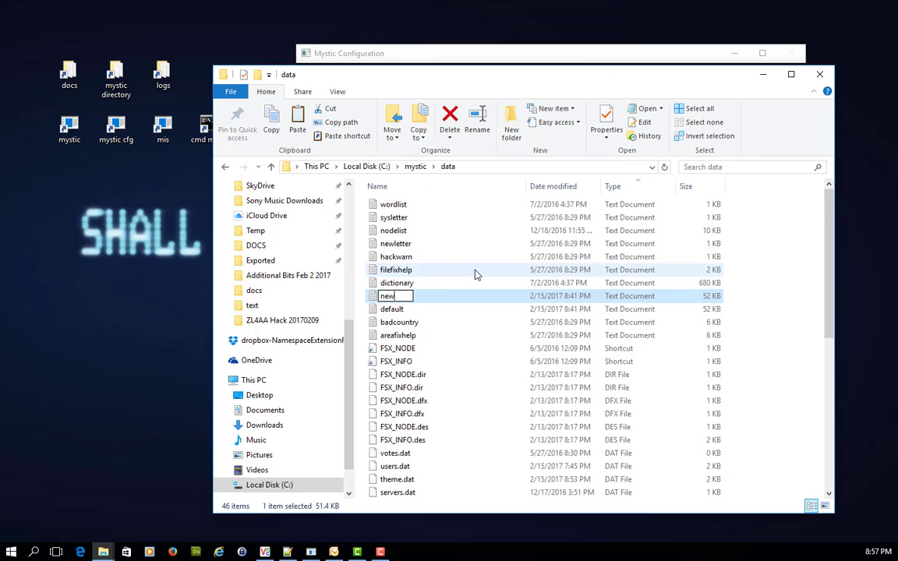
key(Return)
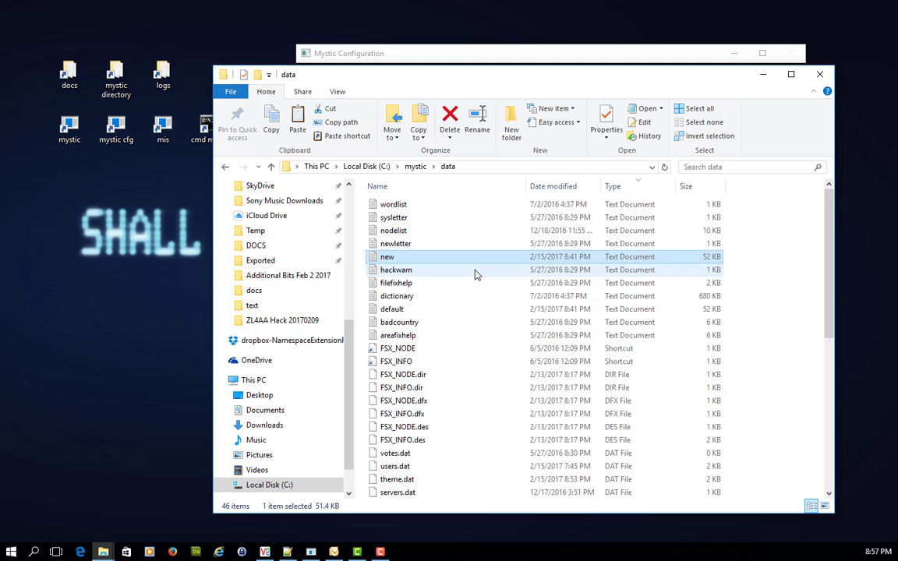
Step: Switch to Mystic Configuration and open the prompts editor for the new theme
key(alt+Tab)
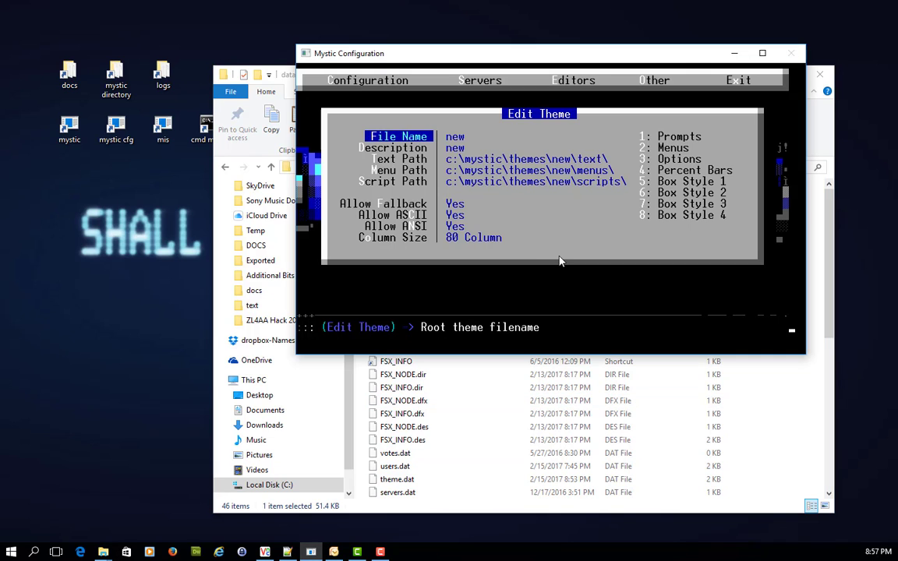
key(Right)
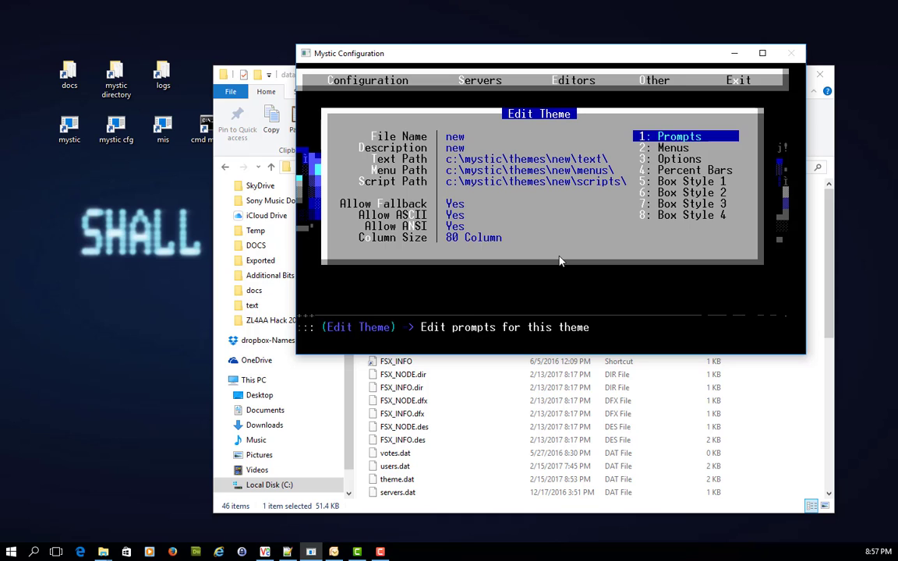
key(Return)
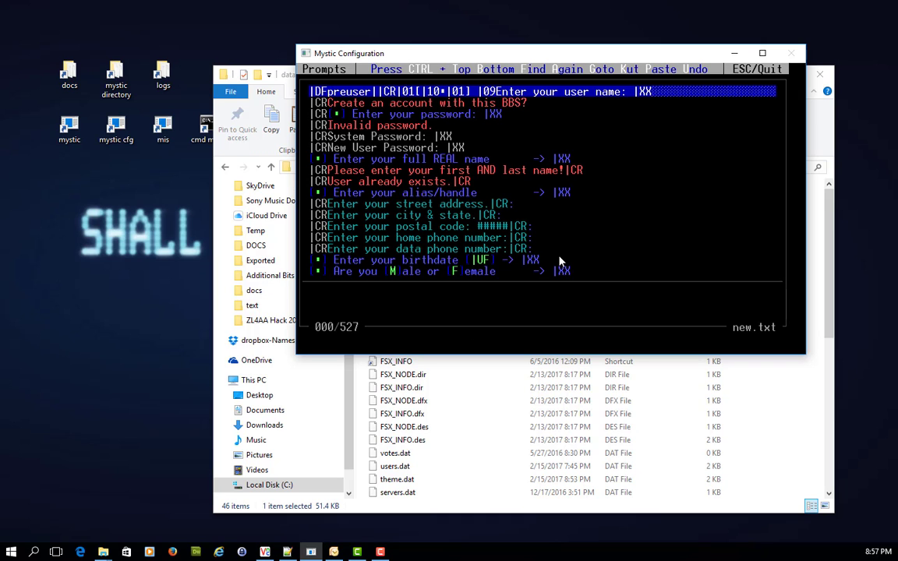
Step: Change the new theme's invalid-password login prompt text to "Invalid password - wrong!."
key(Down)
key(Down)
key(Down)
key(Down)
key(Down)
key(Down)
key(Up)
key(Up)
key(Up)
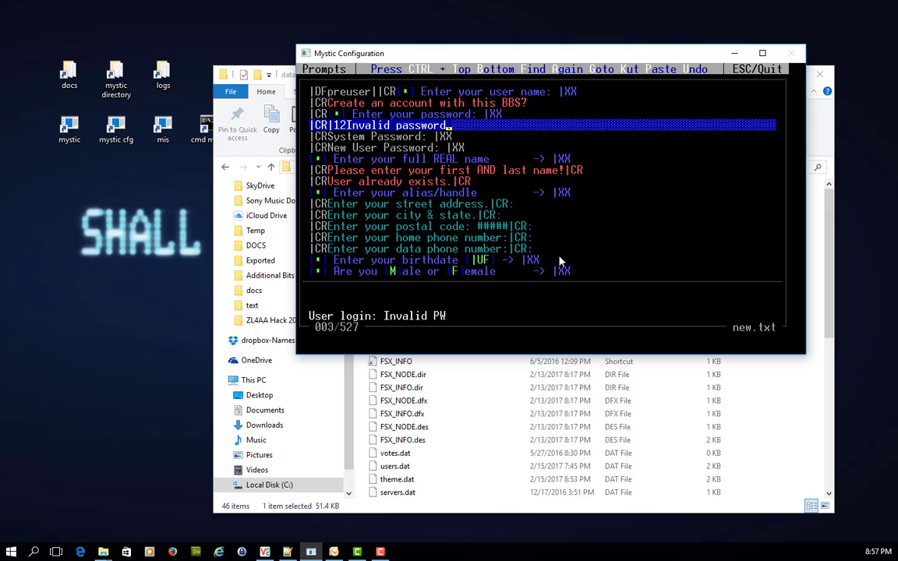
text(- wrong!.)
Step: Simulate the edited invalid-password prompt, save the prompt changes and return to the themes list
key(F2)
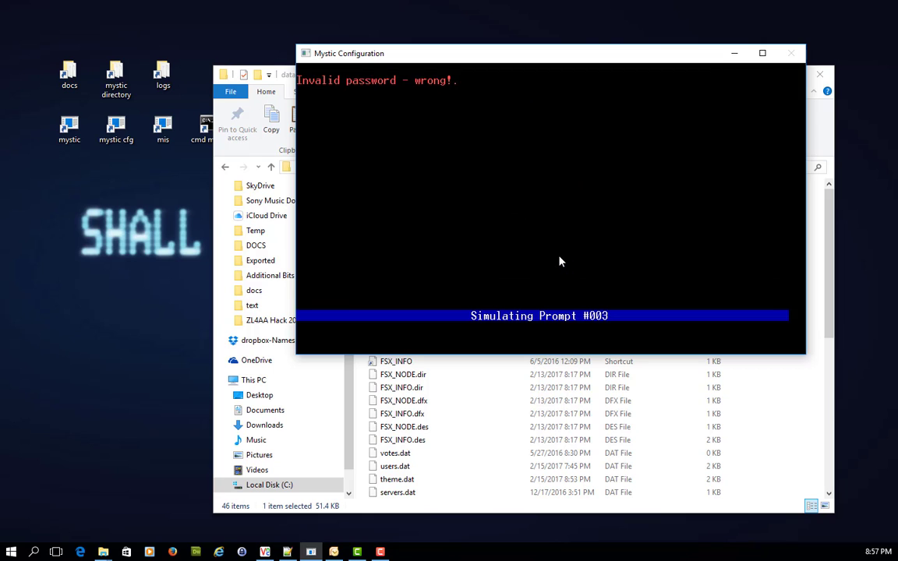
key(Escape)
key(Escape)
key(Return)
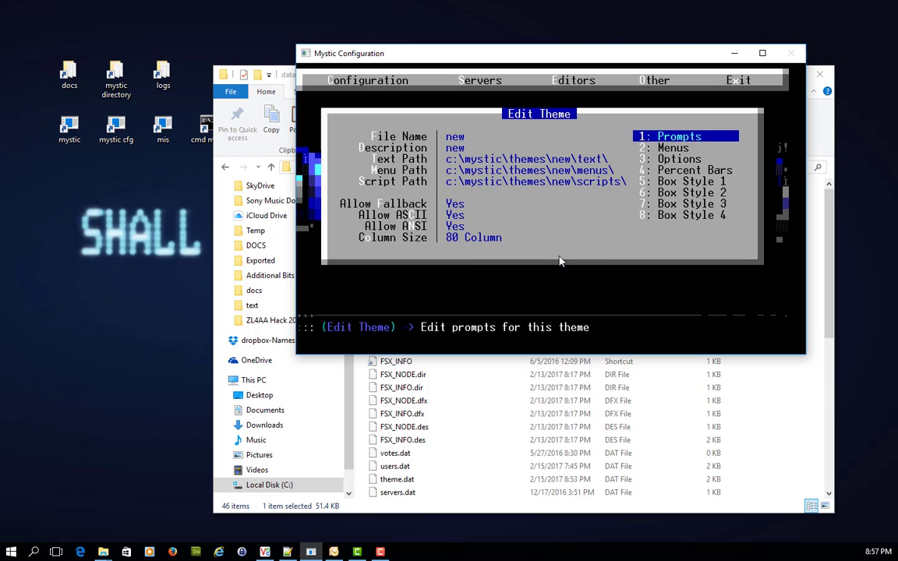
key(Escape)
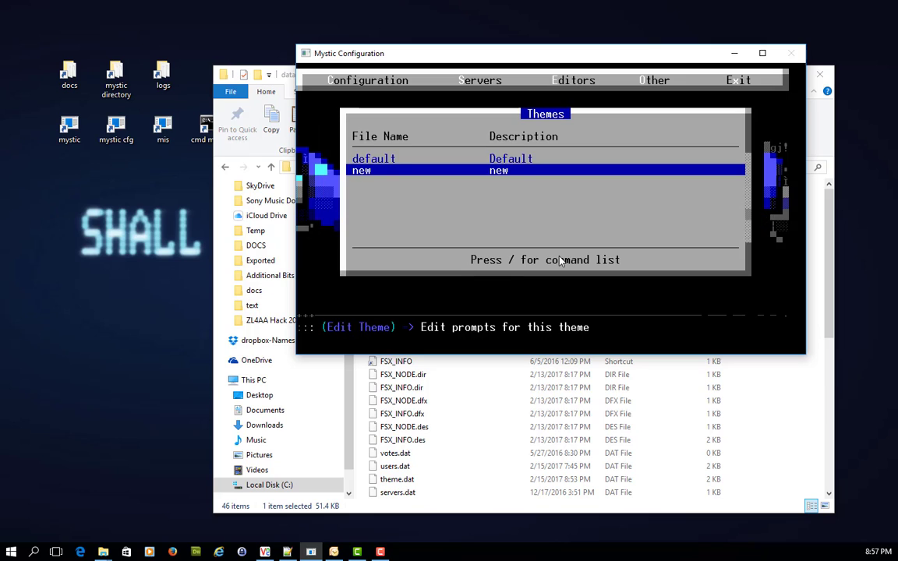
Step: Open the prompts editor for the default theme
key(Up)
key(Return)
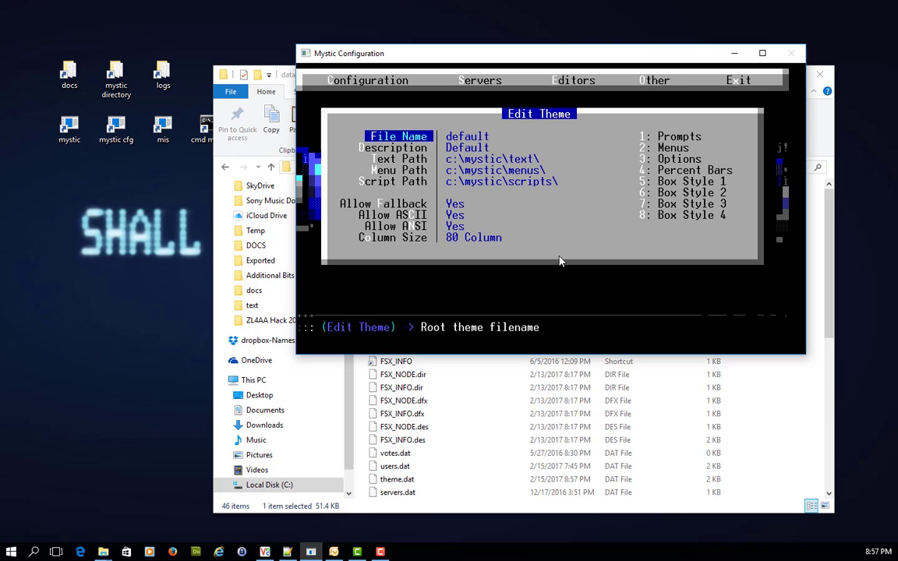
key(Right)
key(Return)
Step: Simulate the default theme's invalid-password prompt to compare it with the new theme, and return to the themes list
key(ctrl+t)
key(Down)
key(Down)
key(Down)
key(alt+s)
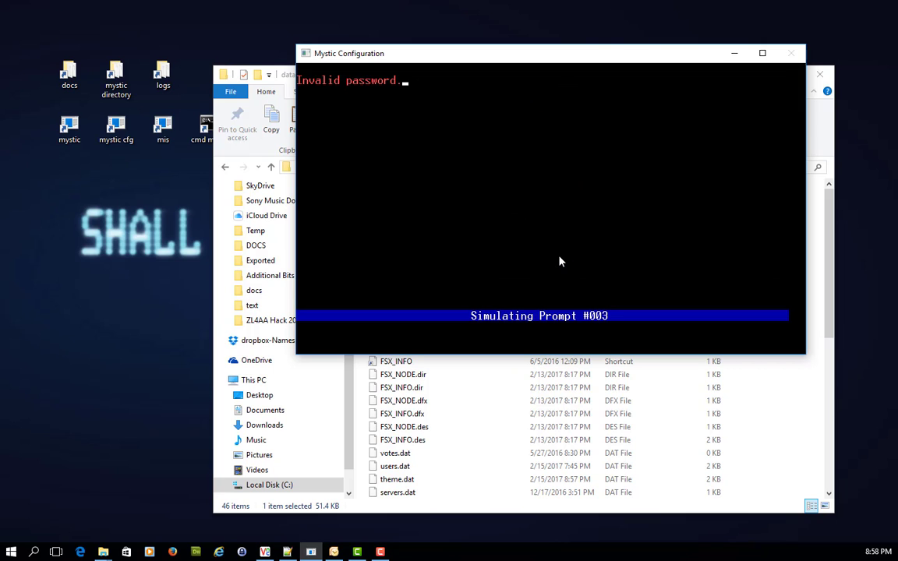
key(Escape)
key(Escape)
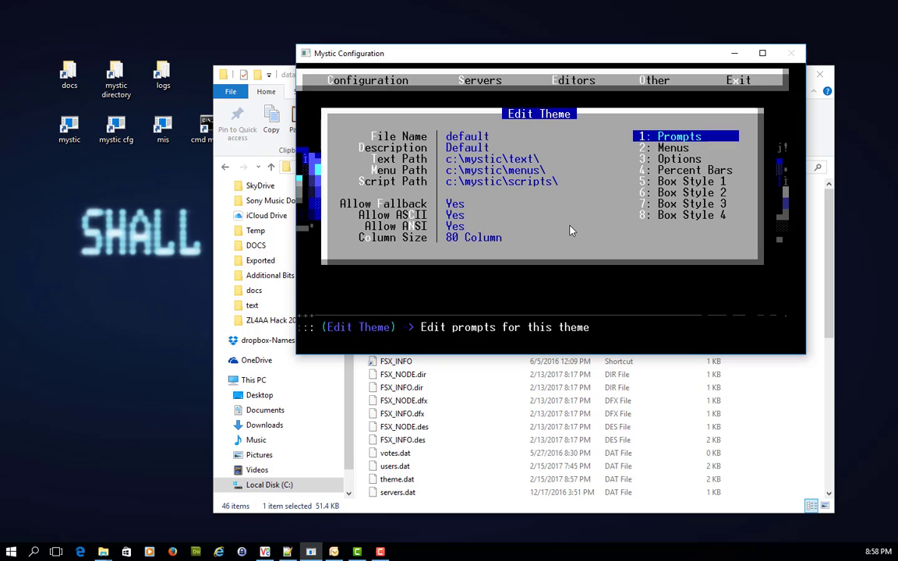
key(Escape)
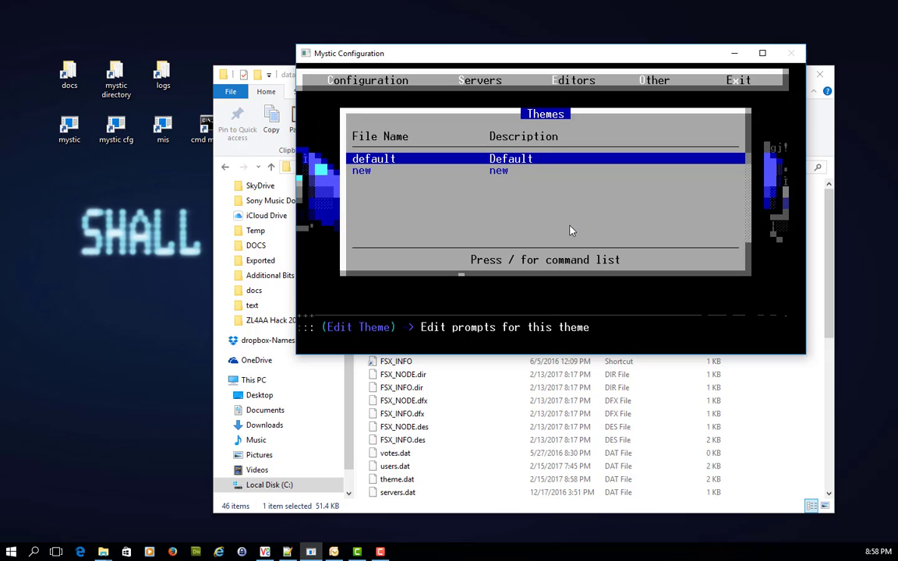